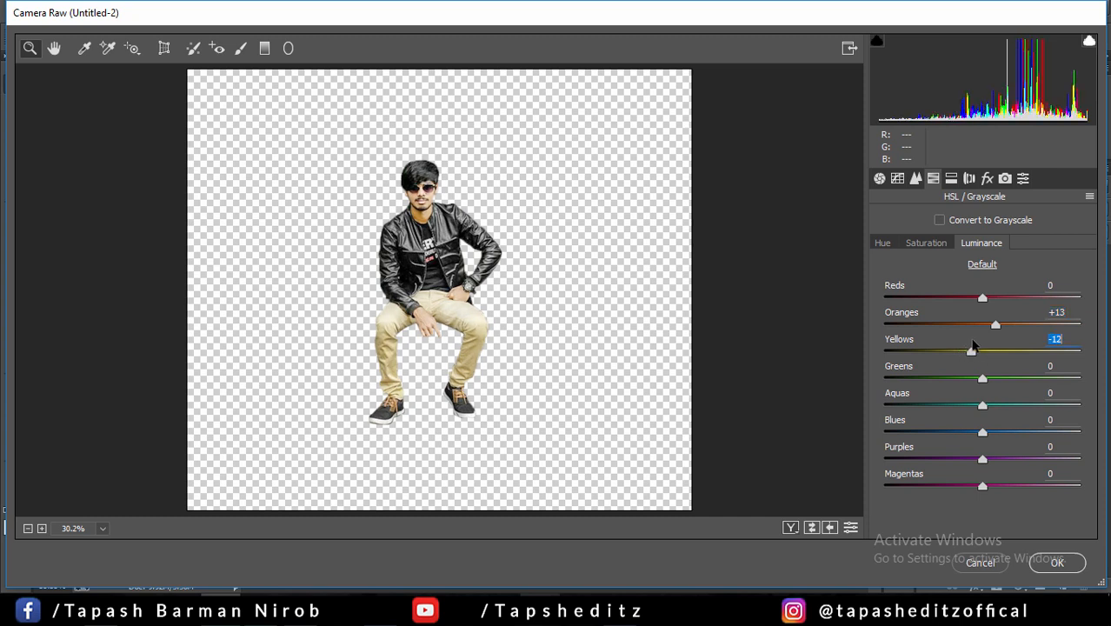
# - Raise the model's saturation in the HSL adjustments to +7 for Yellows and +12 for Oranges, and apply the Camera Raw edits
pyautogui.click(927, 243)
pyautogui.moveTo(954, 347); pyautogui.dragTo(997, 327)
pyautogui.click(987, 325)
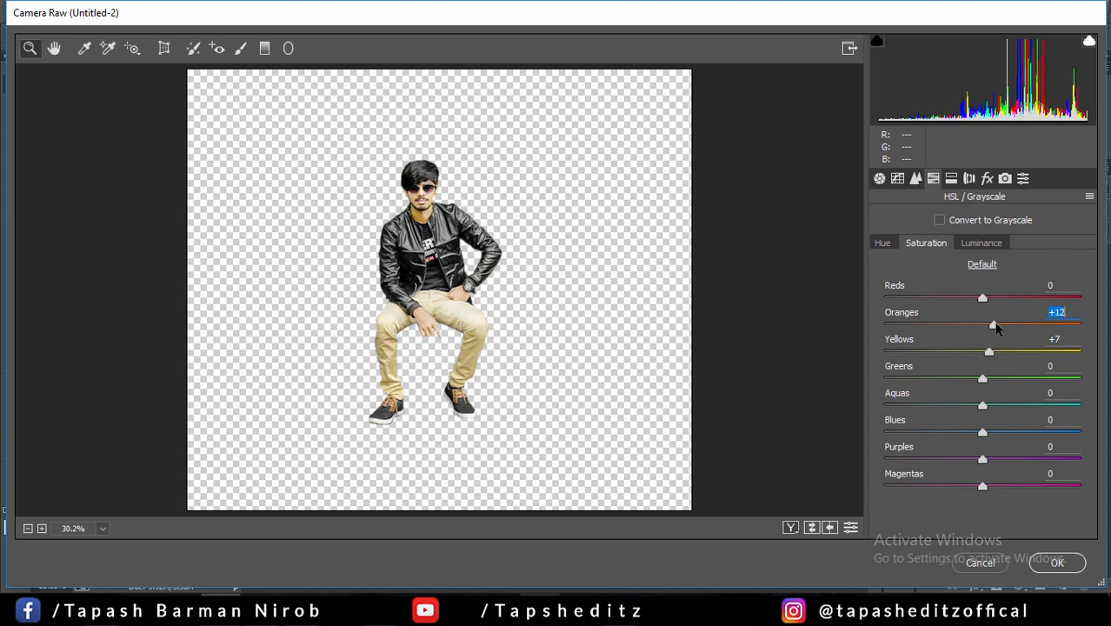
pyautogui.click(1055, 563)
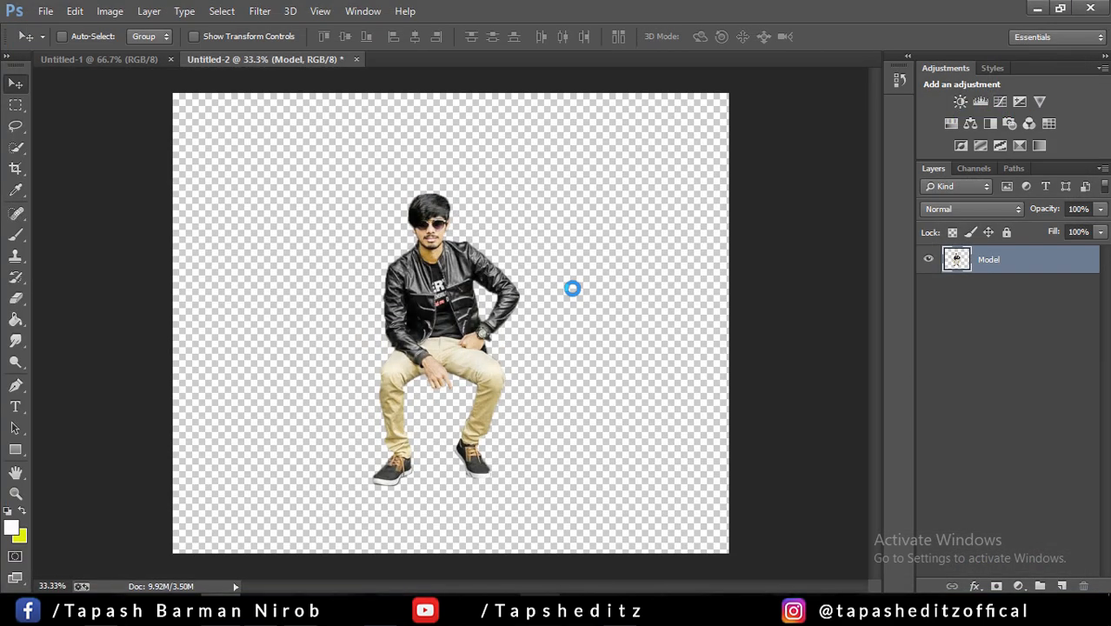
# - Enlarge the model proportionally around its centre to about 113%
pyautogui.click(194, 36)
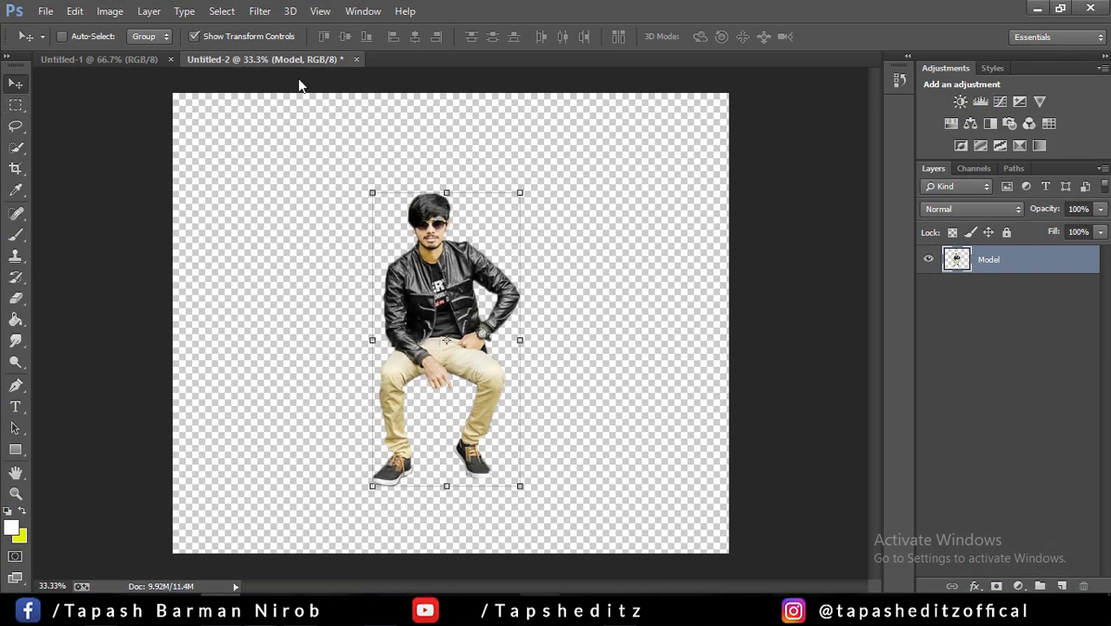
pyautogui.moveTo(524, 188); pyautogui.dragTo(531, 174)
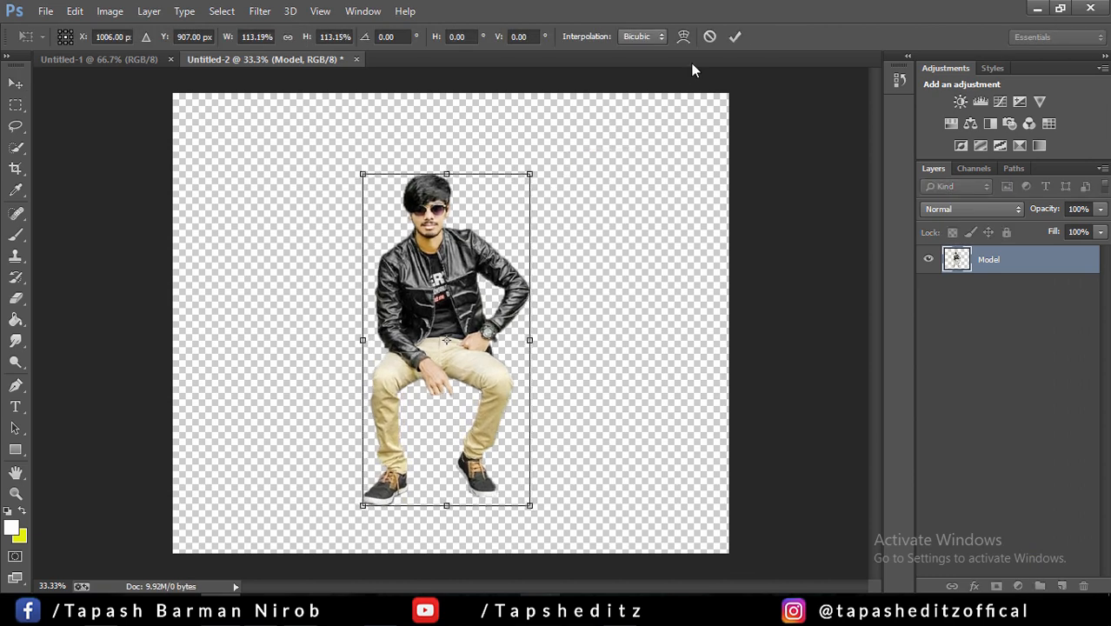
pyautogui.click(736, 36)
# - Switch to Picasa Photo Viewer, copy the sofa photo, and paste it into the Photoshop document with the model
pyautogui.hotkey('alt', 'Tab')
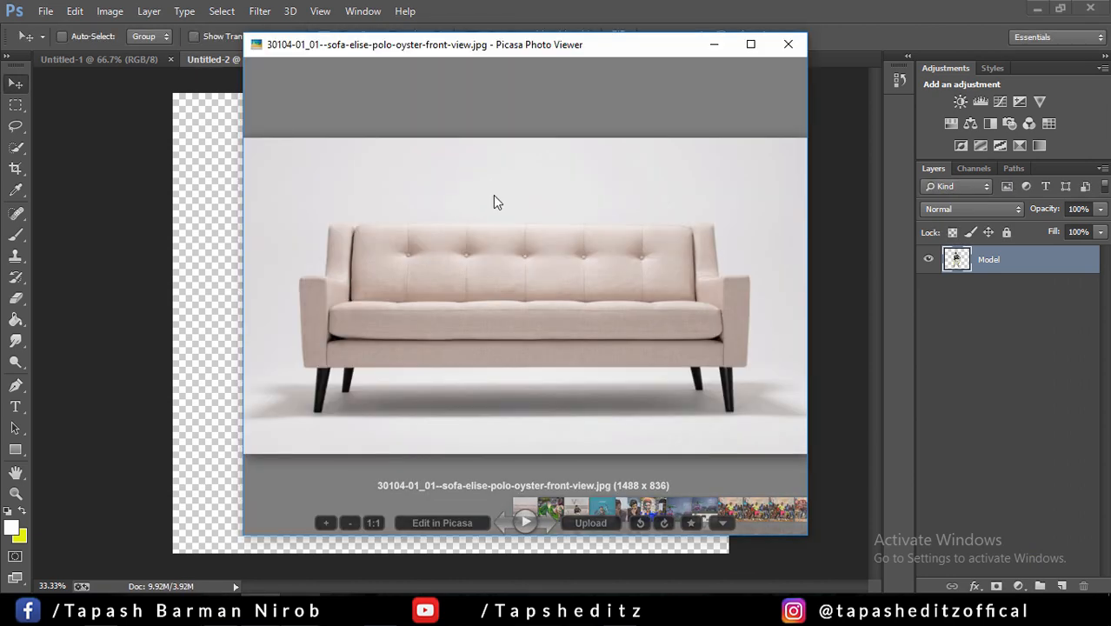
pyautogui.rightClick(493, 196)
pyautogui.click(472, 209)
pyautogui.rightClick(466, 198)
pyautogui.click(454, 208)
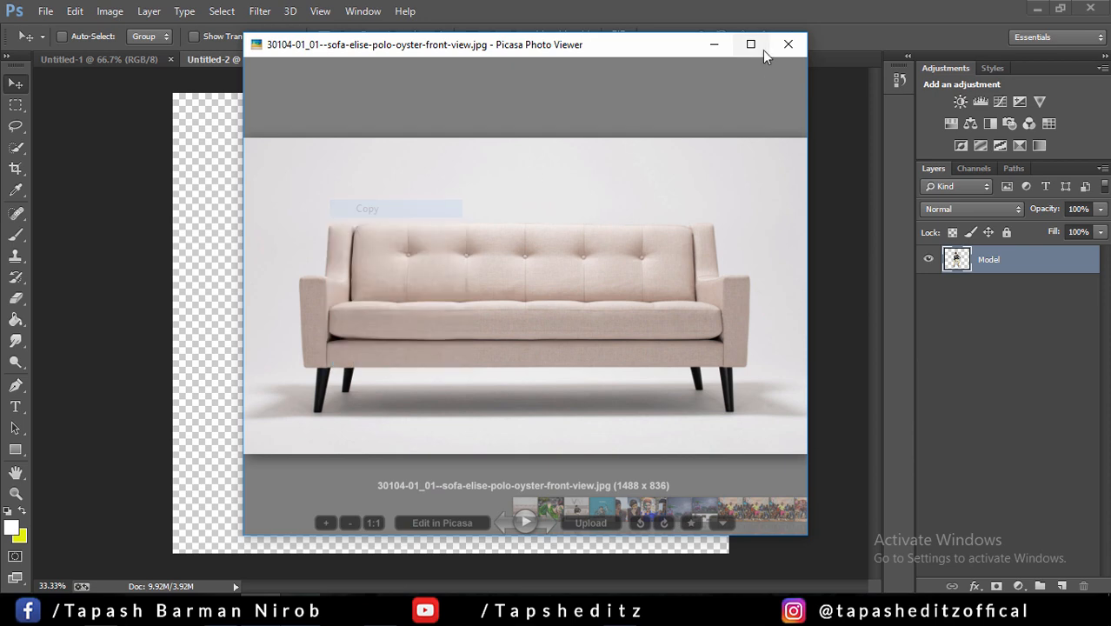
pyautogui.click(713, 48)
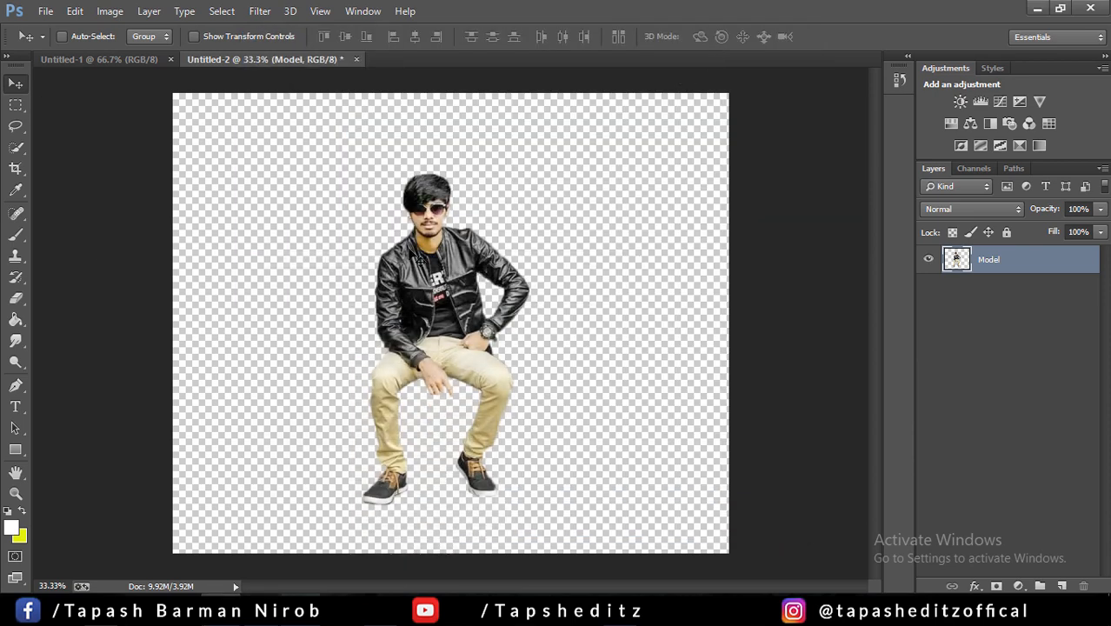
pyautogui.hotkey('ctrl', 'v')
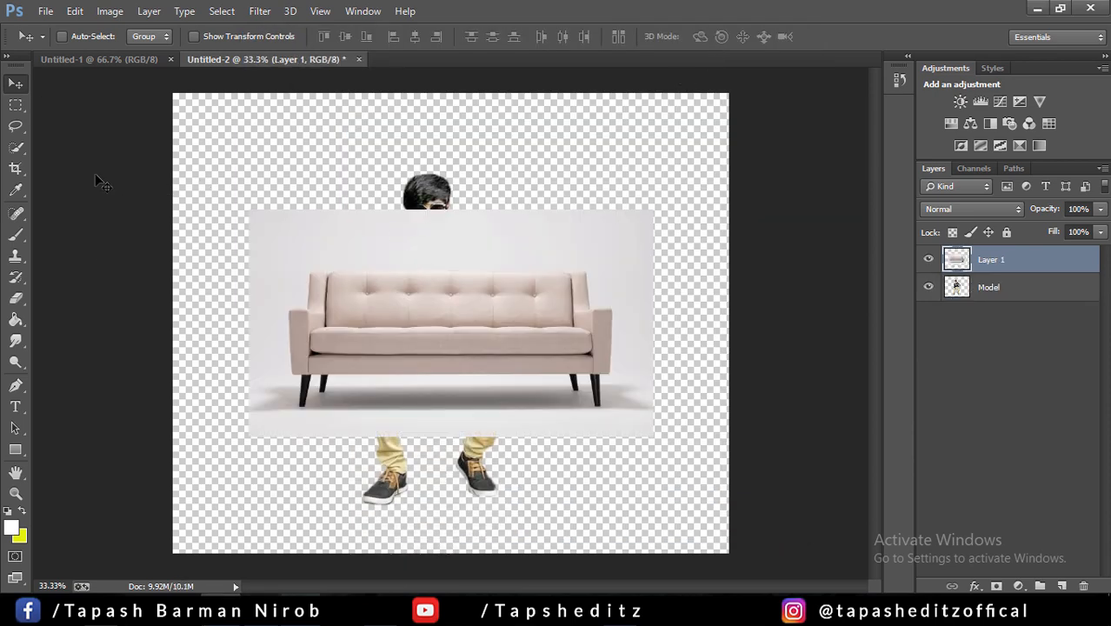
# - With the Model layer hidden, enlarge the sofa photo to about 138% to span the canvas width and place its layer below Model
pyautogui.click(929, 287)
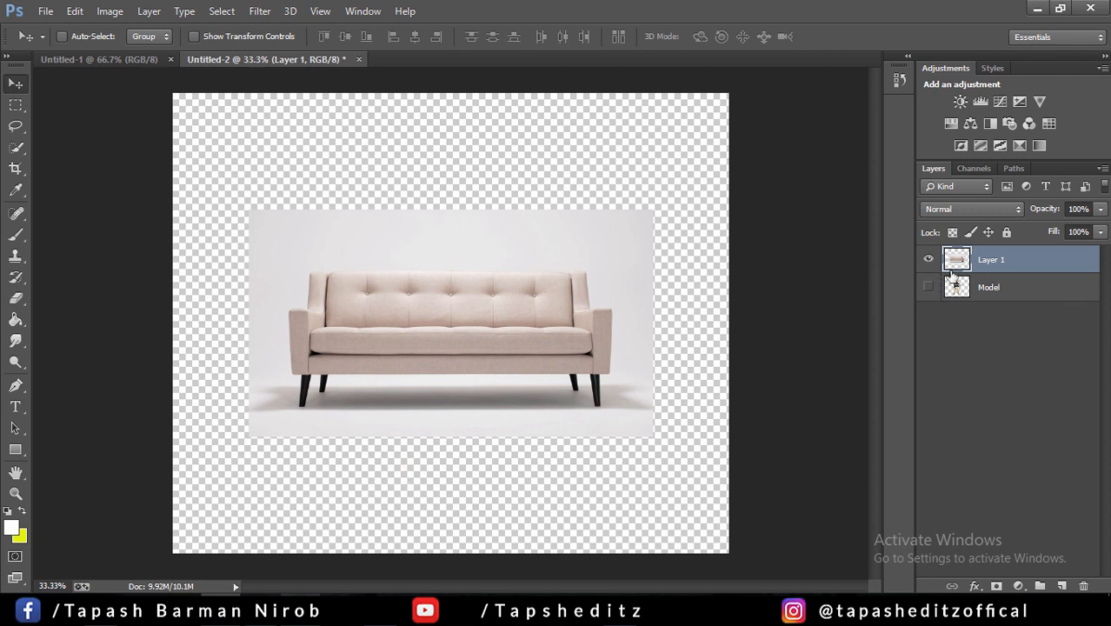
pyautogui.click(194, 37)
pyautogui.moveTo(652, 210); pyautogui.dragTo(732, 165)
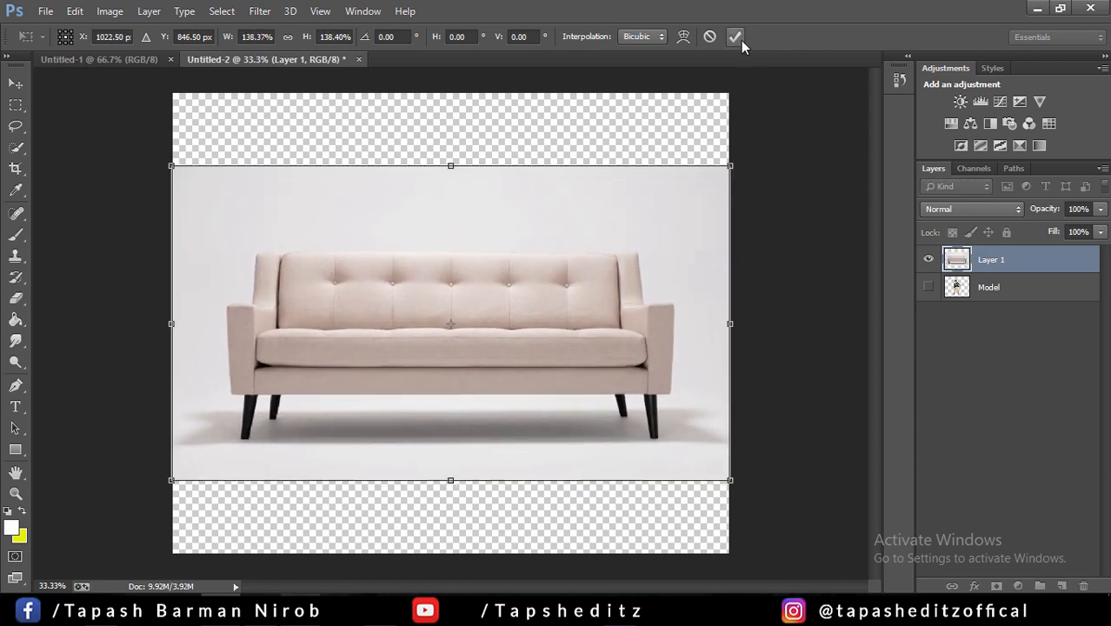
pyautogui.click(735, 37)
pyautogui.moveTo(992, 263); pyautogui.dragTo(1023, 316)
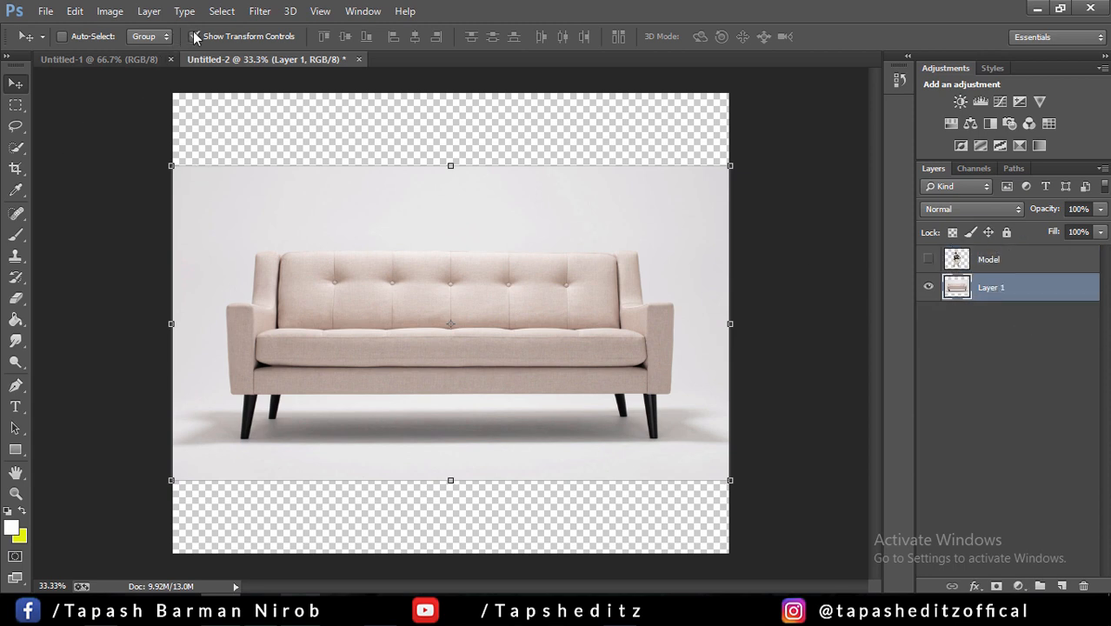
pyautogui.click(196, 37)
# - Copy a full-width strip of the backdrop above the sofa to a new layer and move it up over the empty top area
pyautogui.click(15, 105)
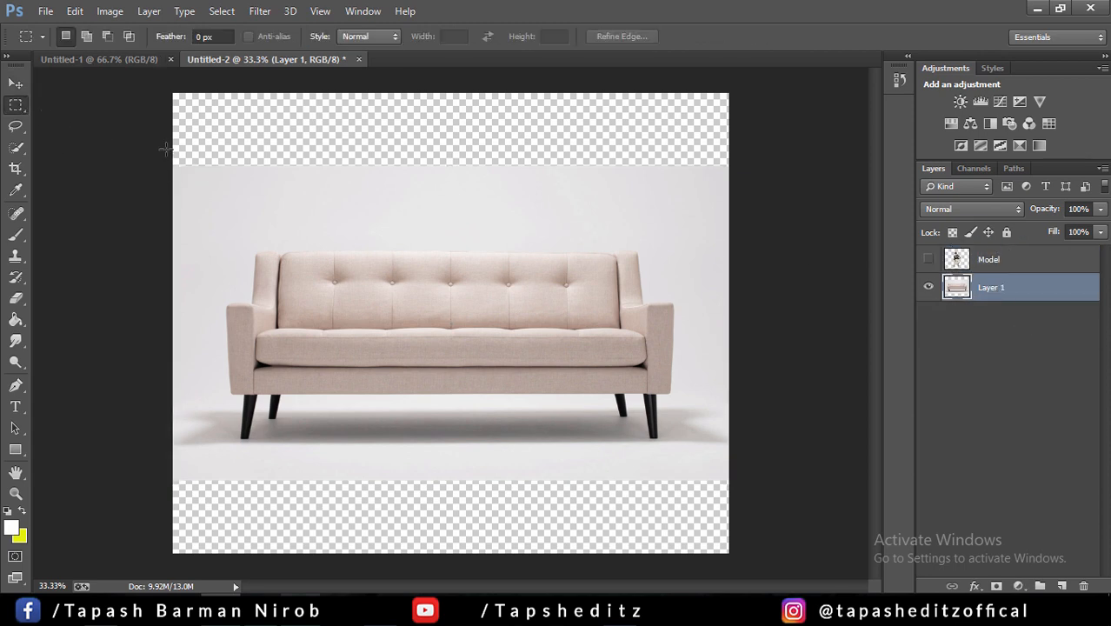
pyautogui.moveTo(166, 149); pyautogui.dragTo(743, 242)
pyautogui.rightClick(660, 201)
pyautogui.click(722, 340)
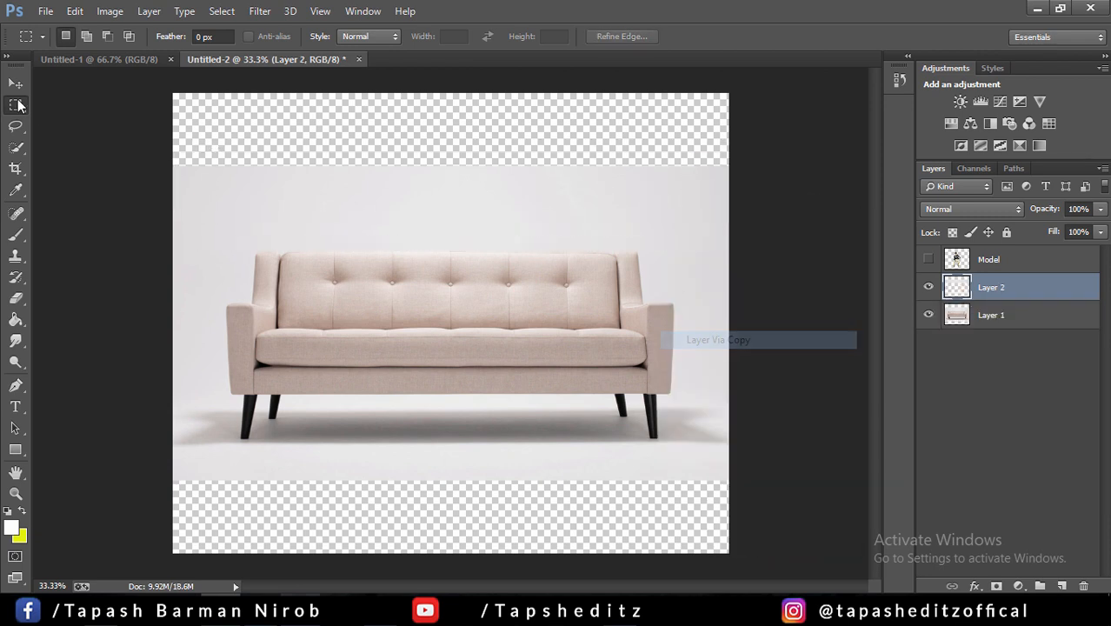
pyautogui.click(16, 83)
pyautogui.moveTo(409, 200); pyautogui.dragTo(416, 150)
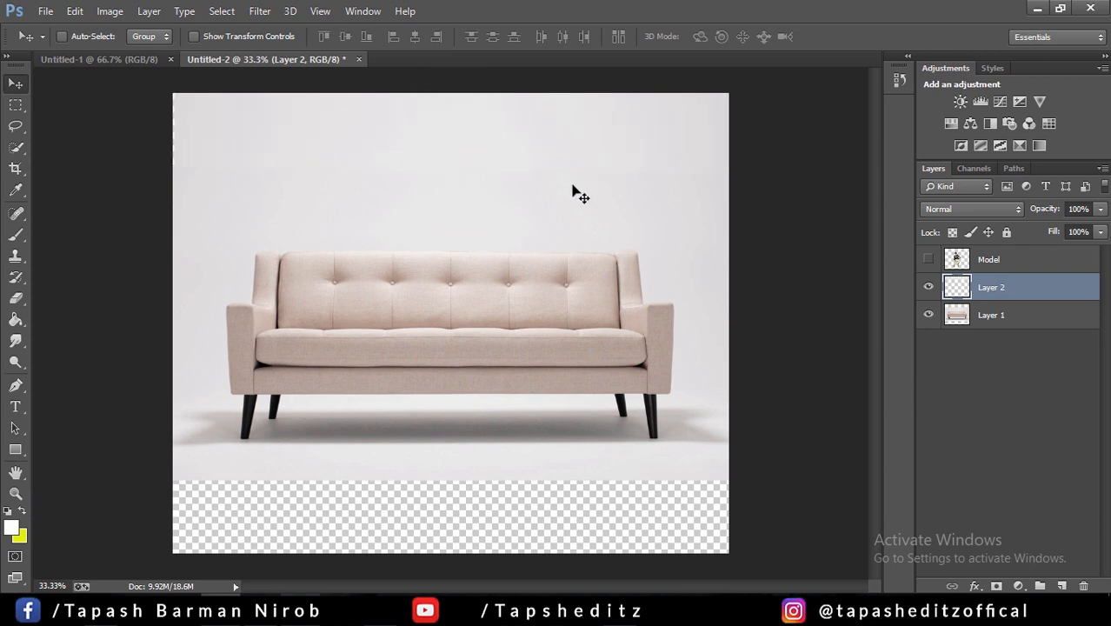
# - Duplicate the backdrop strip layer and move the copy down over the empty area beneath the sofa
pyautogui.rightClick(1035, 297)
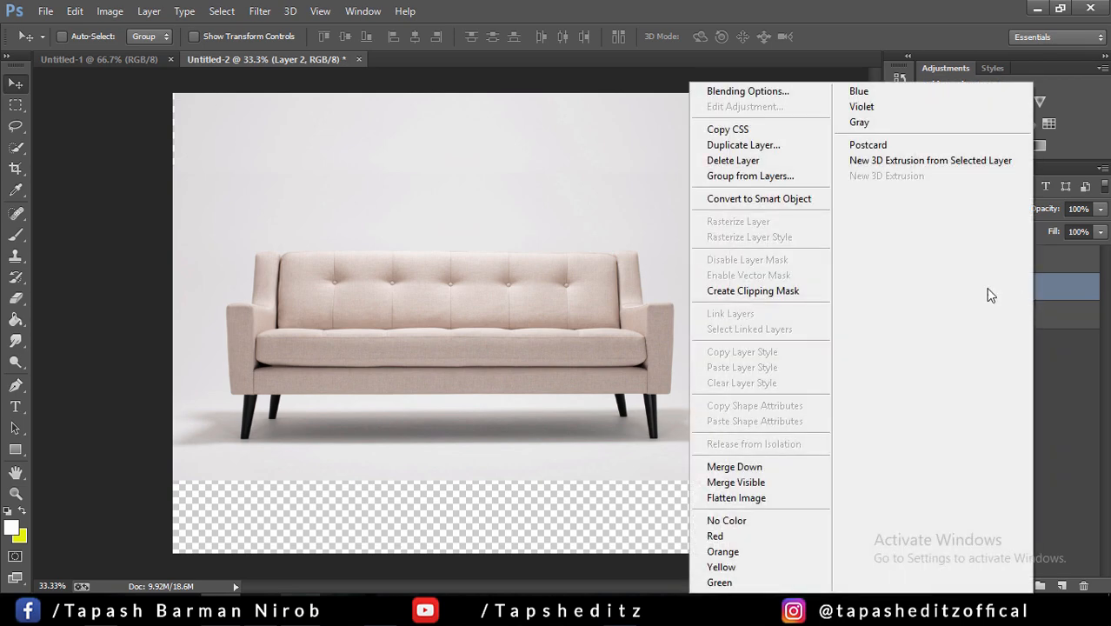
pyautogui.click(743, 144)
pyautogui.click(696, 185)
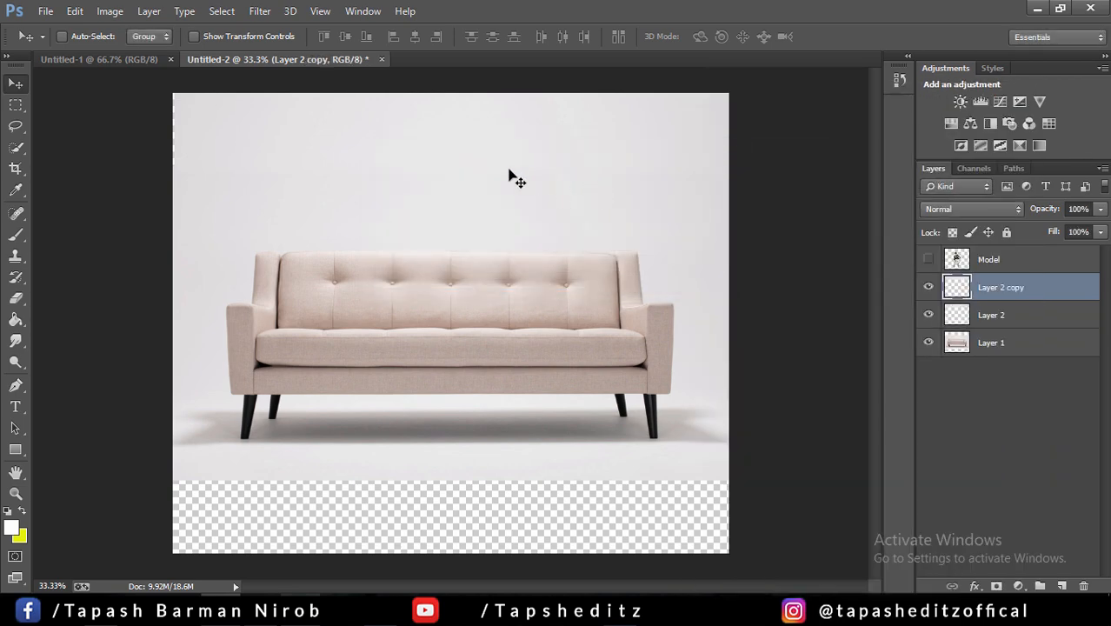
pyautogui.moveTo(509, 174); pyautogui.dragTo(506, 563)
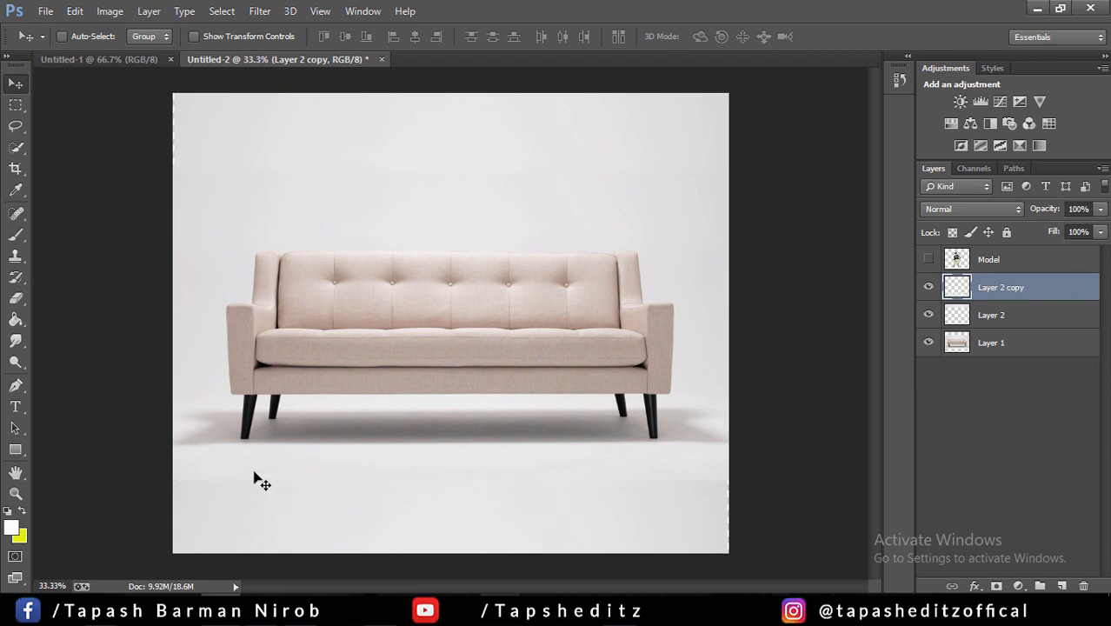
pyautogui.moveTo(391, 505)
pyautogui.mouseDown()
pyautogui.moveTo(402, 499)
pyautogui.moveTo(412, 585)
pyautogui.moveTo(412, 500)
pyautogui.mouseUp()
# - Stretch the lower backdrop strip to about 102% width and 162% height, and position it over the canvas's bottom area
pyautogui.click(193, 37)
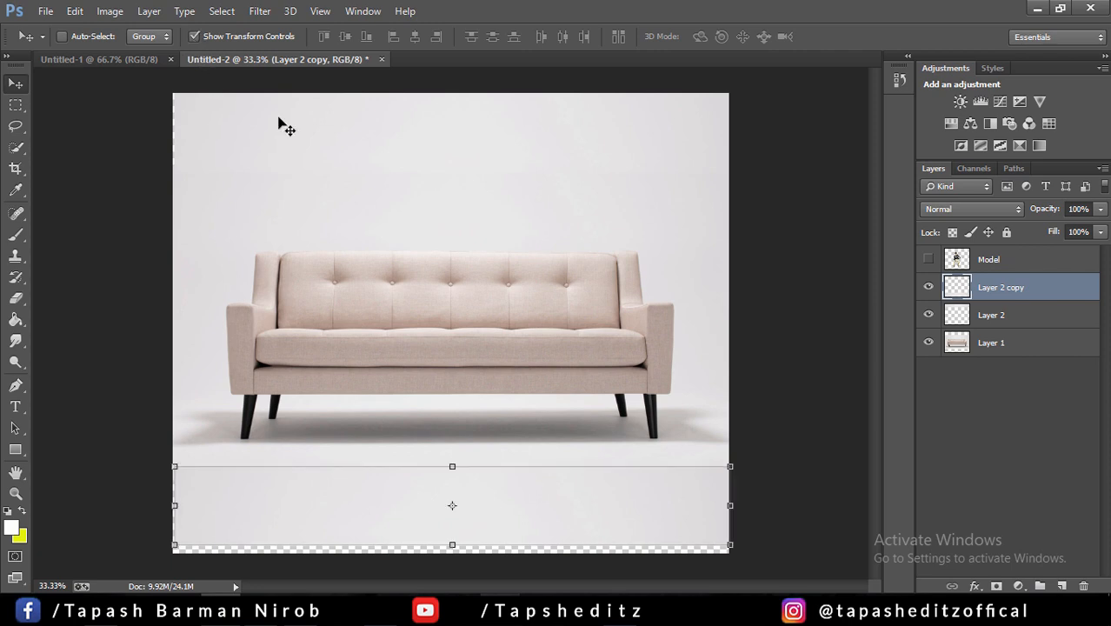
pyautogui.moveTo(733, 542); pyautogui.dragTo(733, 565)
pyautogui.moveTo(181, 550); pyautogui.dragTo(169, 579)
pyautogui.moveTo(730, 468); pyautogui.dragTo(729, 460)
pyautogui.moveTo(174, 468); pyautogui.dragTo(166, 462)
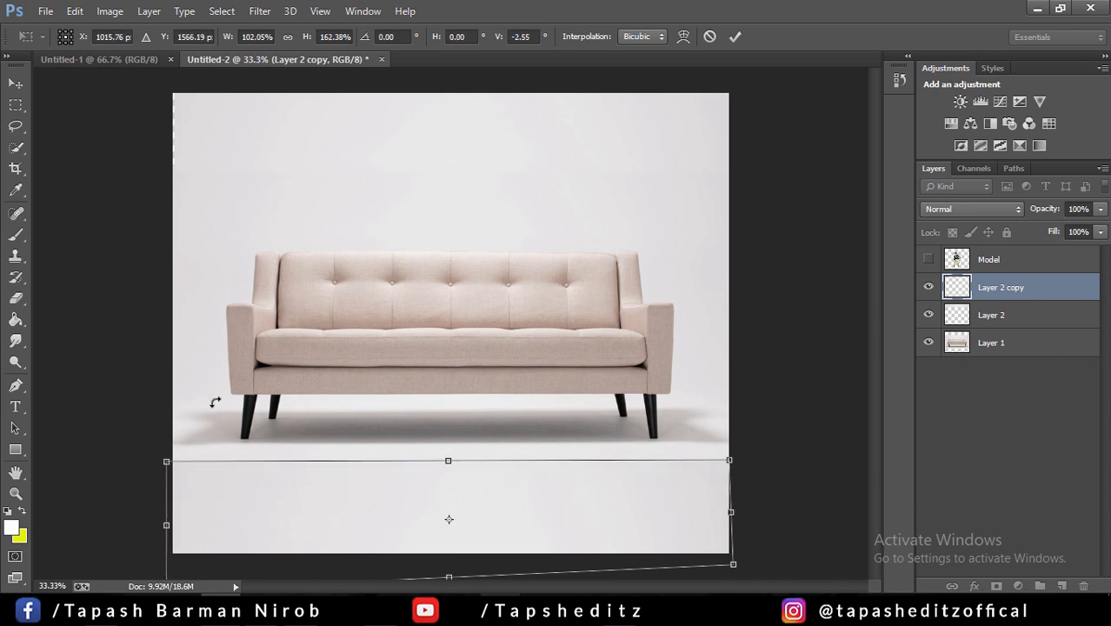
pyautogui.click(733, 36)
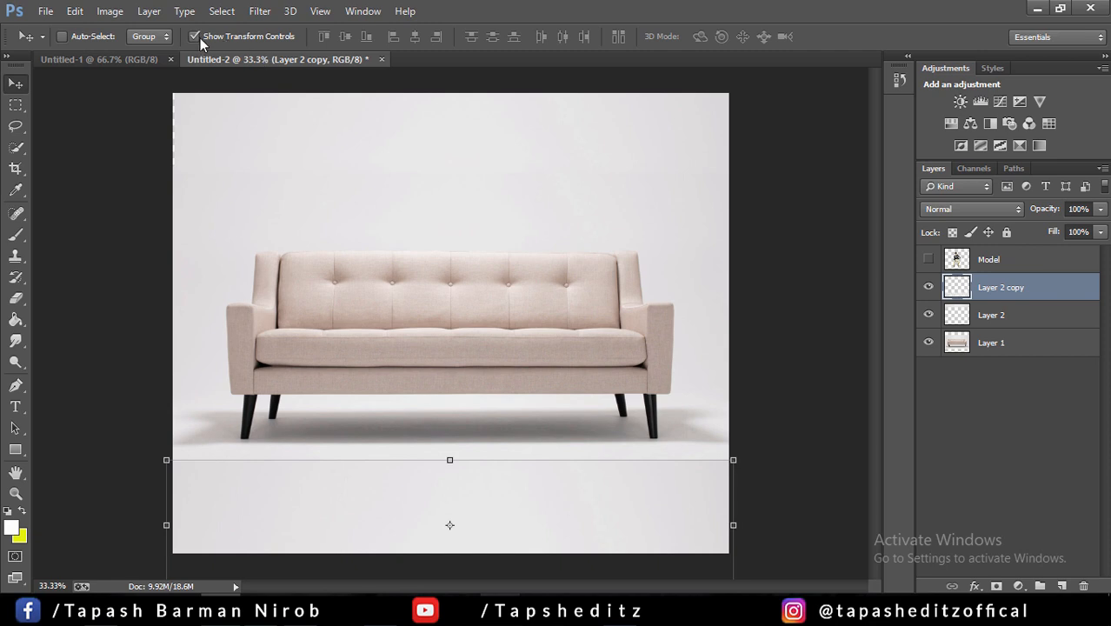
pyautogui.moveTo(358, 329); pyautogui.dragTo(463, 492)
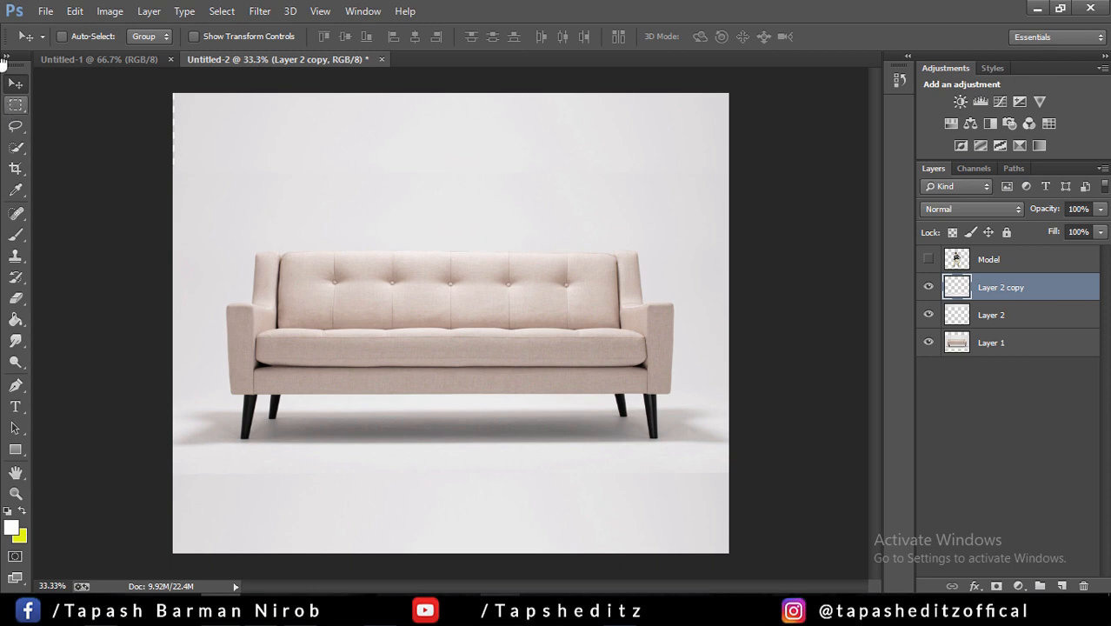
# - Crop a thin strip off the canvas's height
pyautogui.click(15, 169)
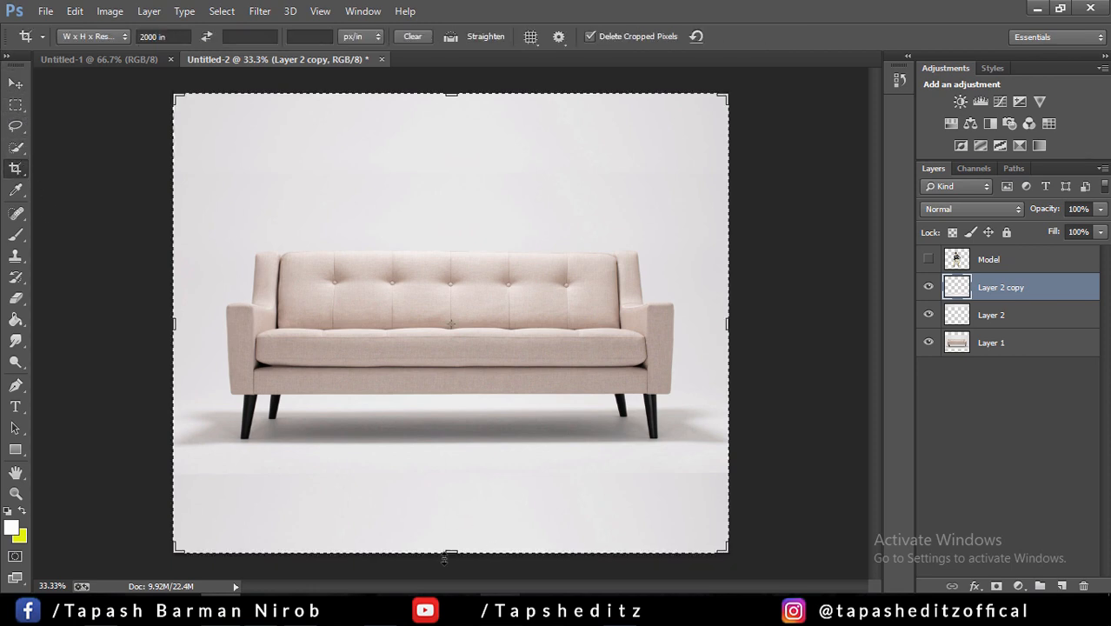
pyautogui.moveTo(443, 551); pyautogui.dragTo(445, 548)
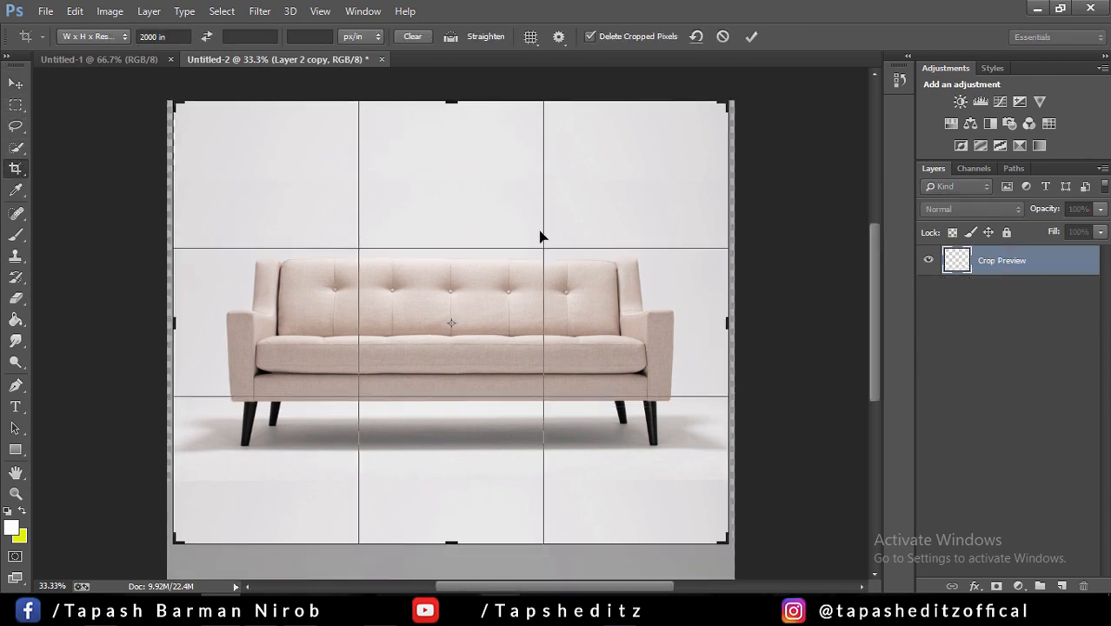
pyautogui.click(752, 38)
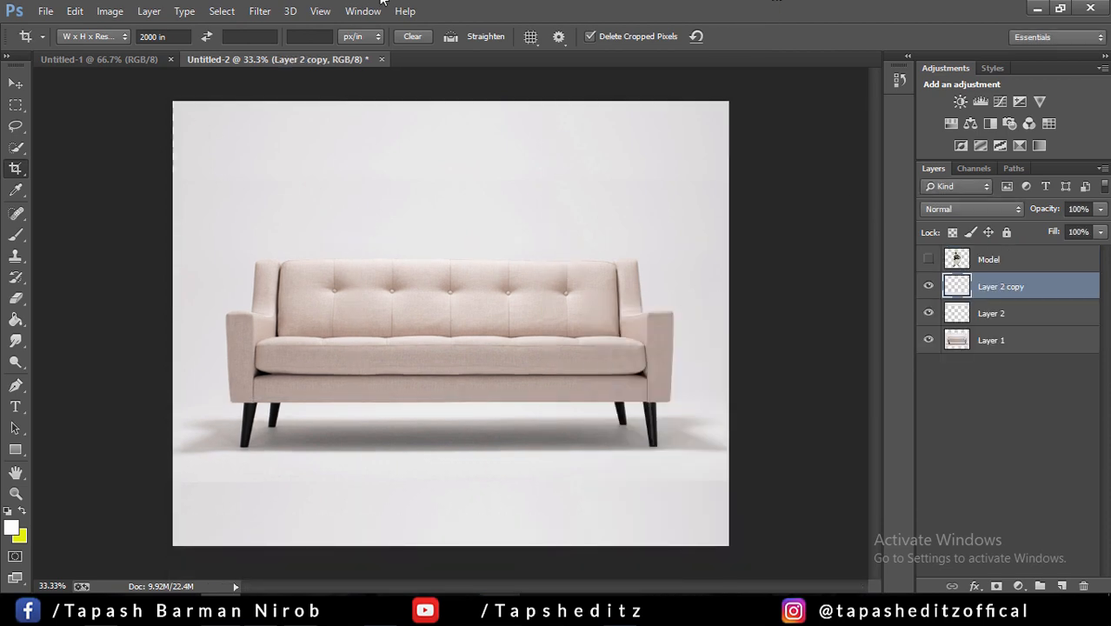
# - Merge Layer 2 copy, Layer 2 and Layer 1 into a single sofa background layer
pyautogui.keyDown('shift'); pyautogui.click(994, 315); pyautogui.keyUp('shift')
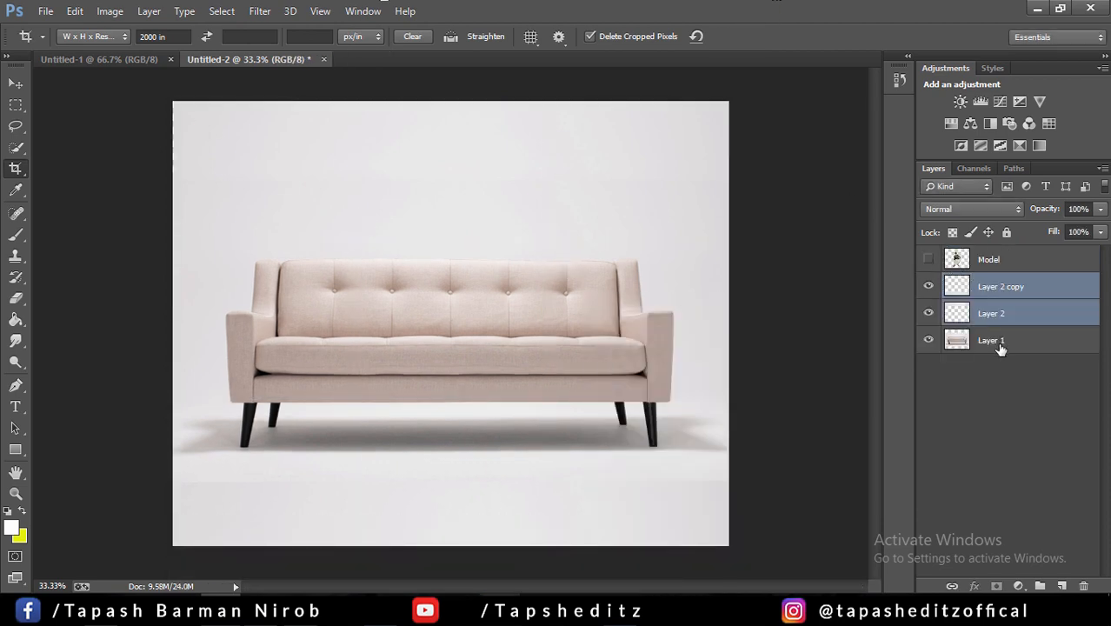
pyautogui.keyDown('shift'); pyautogui.click(1000, 341); pyautogui.keyUp('shift')
pyautogui.rightClick(1000, 342)
pyautogui.click(729, 467)
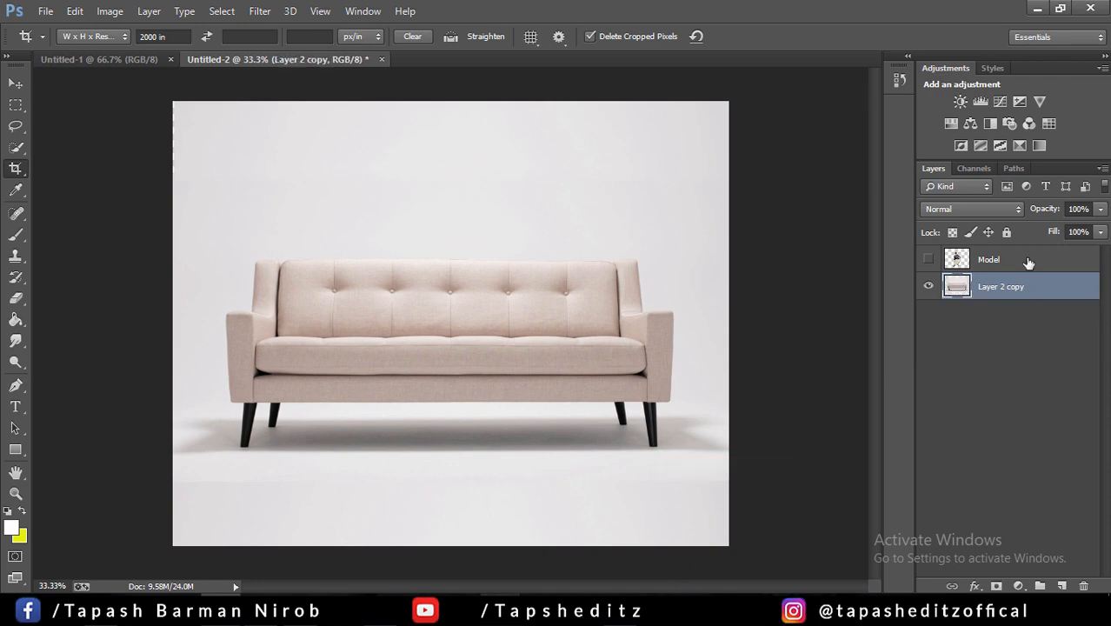
# - Apply Shadows/Highlights to the sofa background with Shadows at 35% and Highlights at 14%
pyautogui.click(109, 10)
pyautogui.moveTo(134, 52)
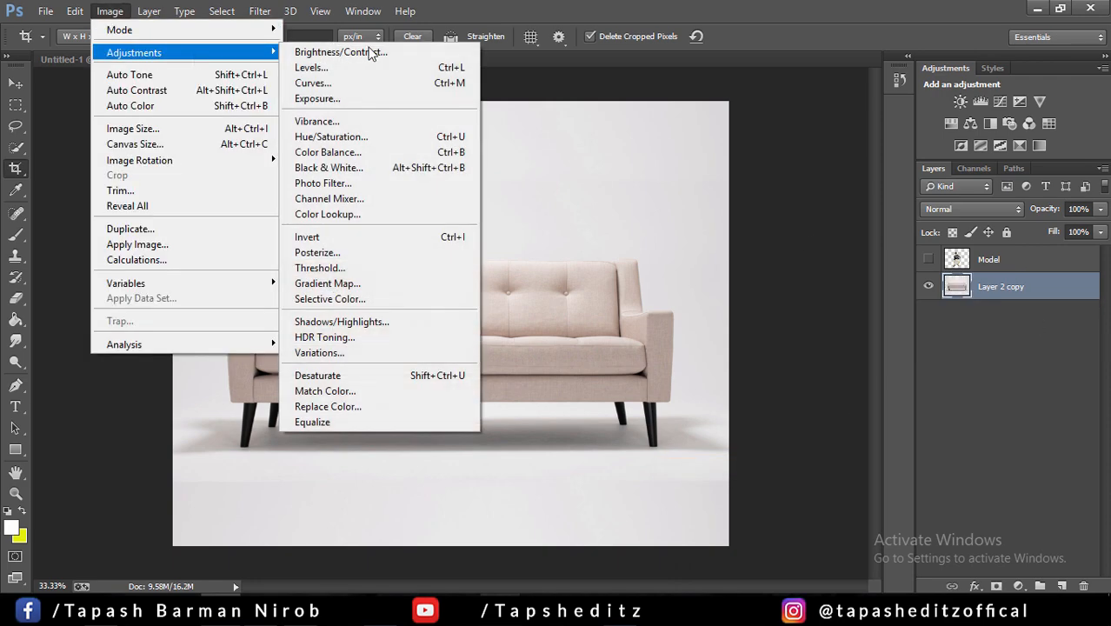
pyautogui.click(422, 322)
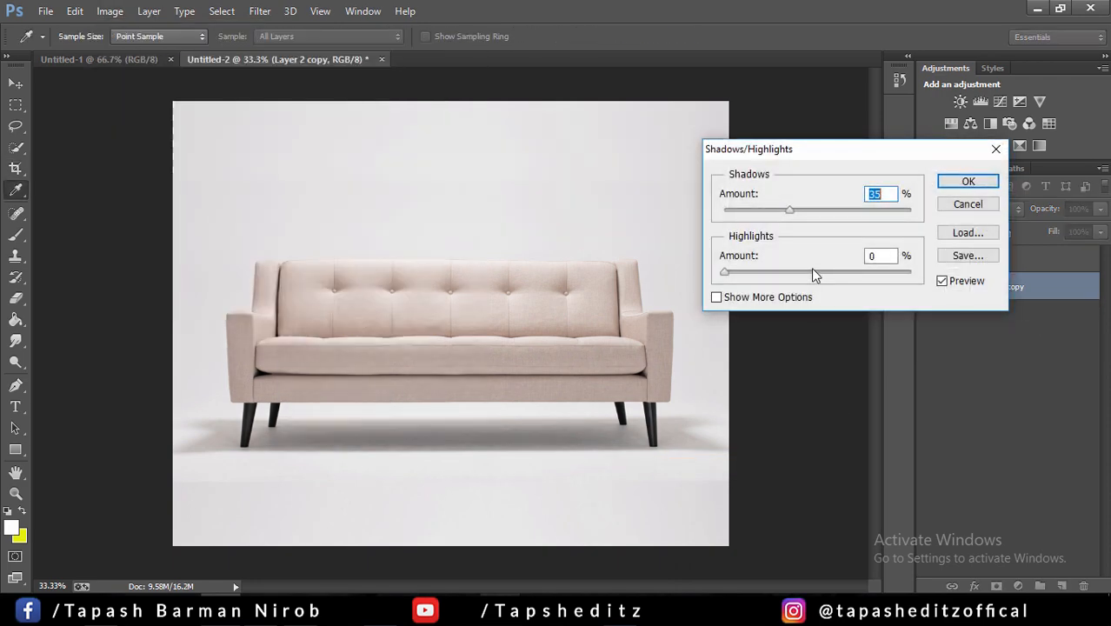
pyautogui.moveTo(807, 272); pyautogui.dragTo(763, 269)
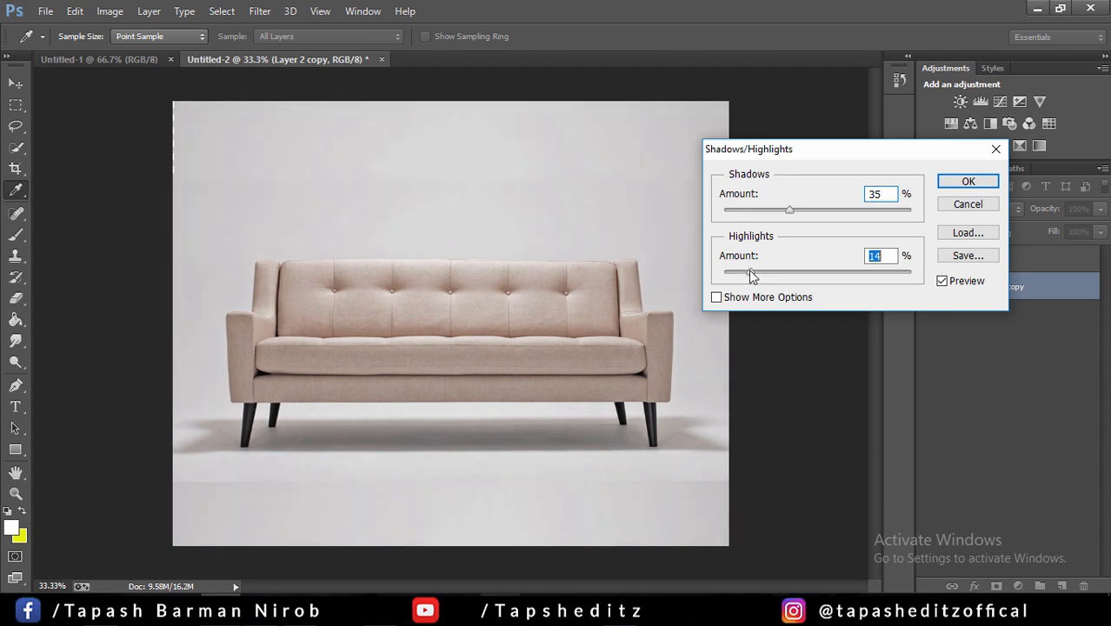
pyautogui.click(942, 182)
pyautogui.press('c')
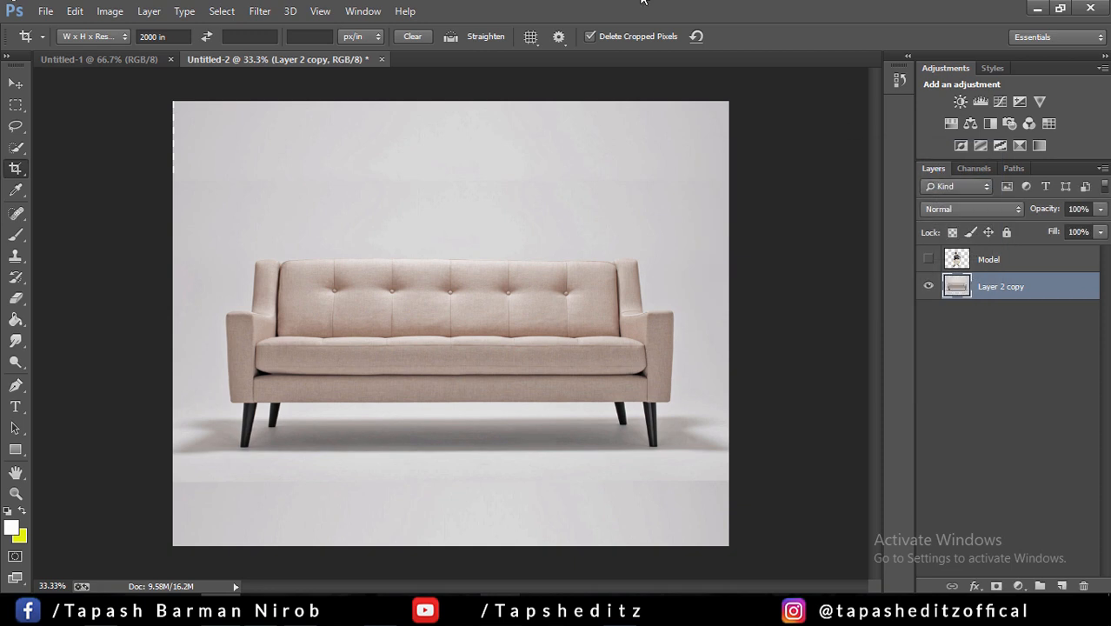
# - Blend the horizontal floor seam below the sofa with content-aware Spot Healing Brush strokes
pyautogui.click(15, 213)
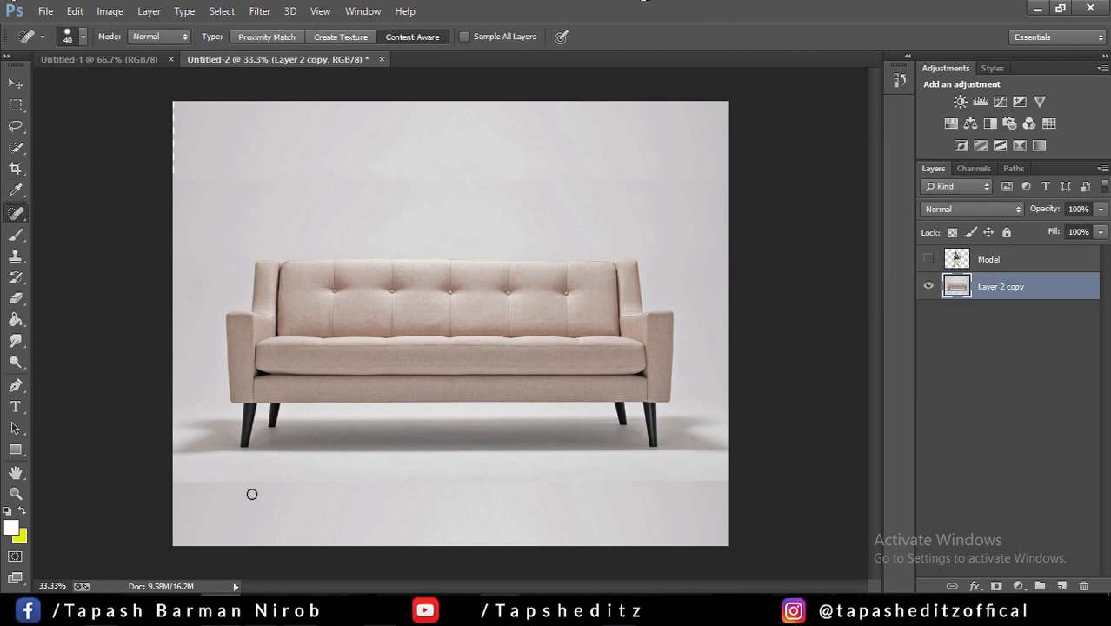
pyautogui.moveTo(229, 480)
pyautogui.mouseDown()
pyautogui.moveTo(155, 480)
pyautogui.moveTo(324, 482)
pyautogui.mouseUp()
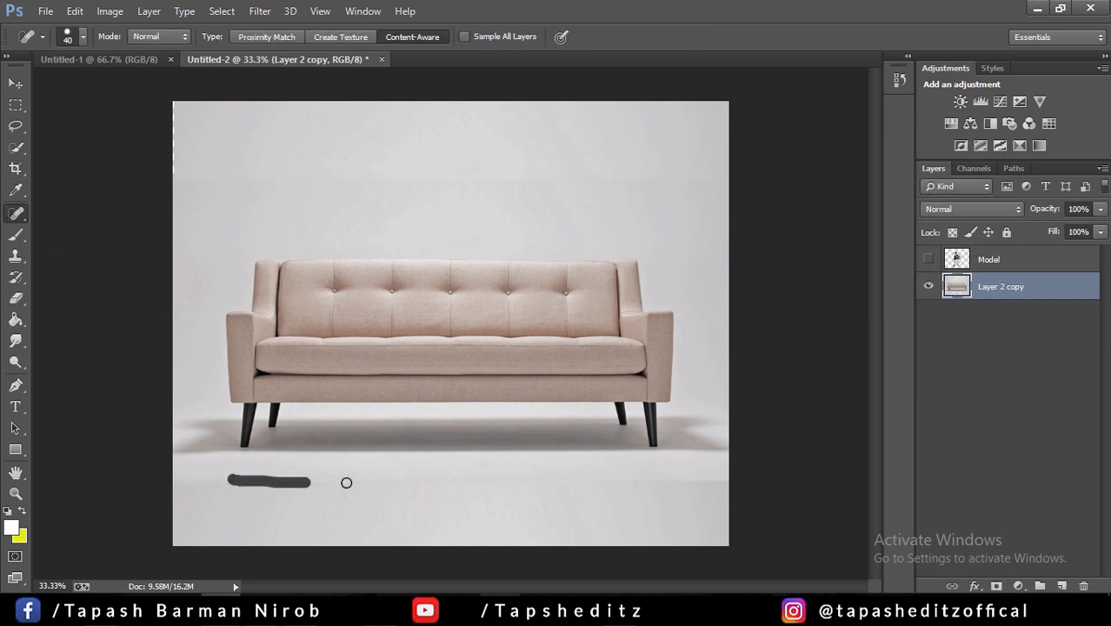
pyautogui.moveTo(678, 480); pyautogui.dragTo(729, 479)
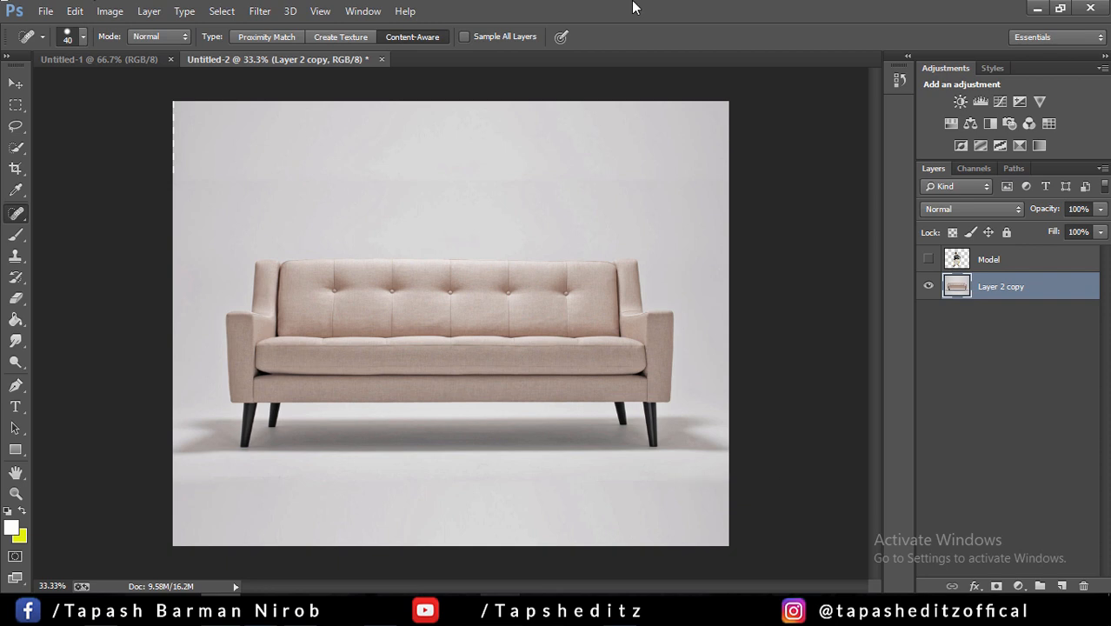
# - Show the Model layer again and make it the active layer with the Move tool
pyautogui.click(929, 260)
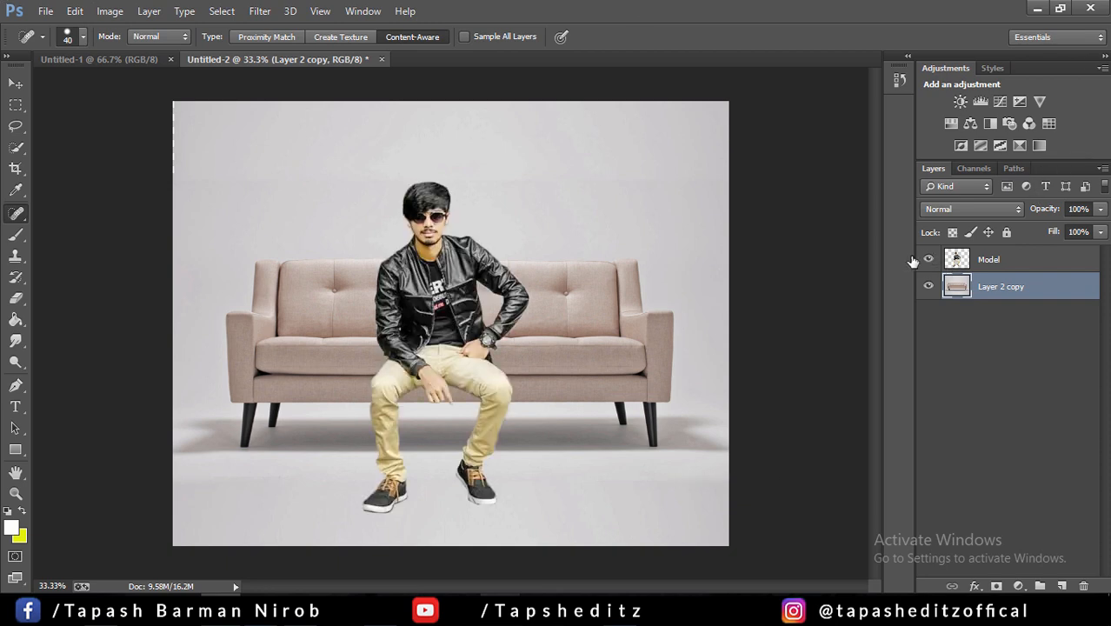
pyautogui.click(15, 85)
pyautogui.click(1041, 261)
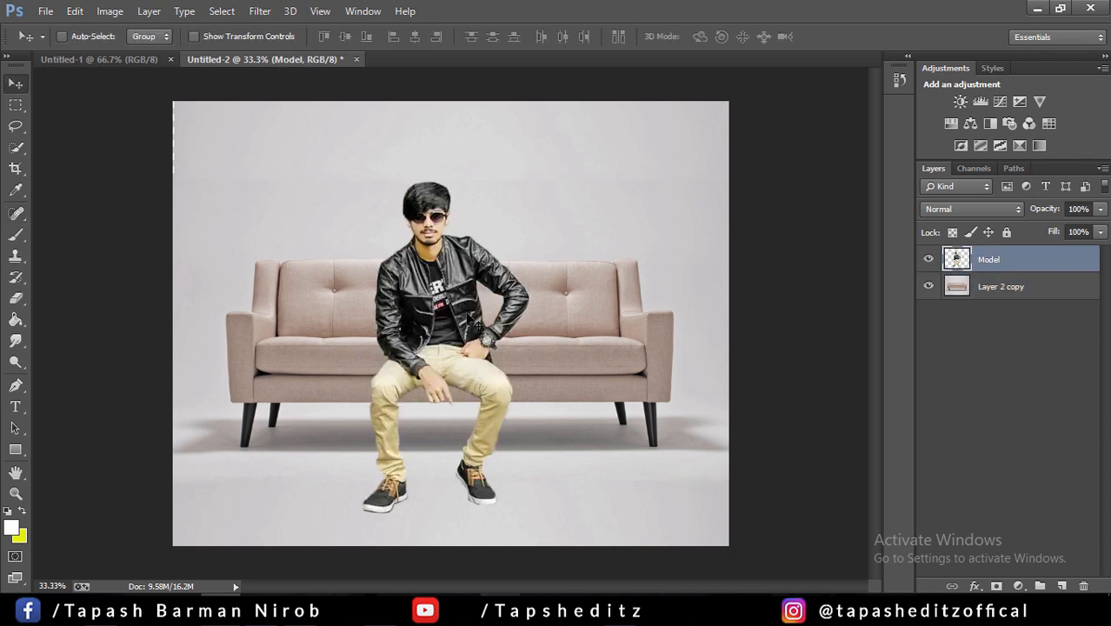
# - Move the model up so he sits on the sofa and scale him to about 94%
pyautogui.moveTo(440, 316); pyautogui.dragTo(428, 273)
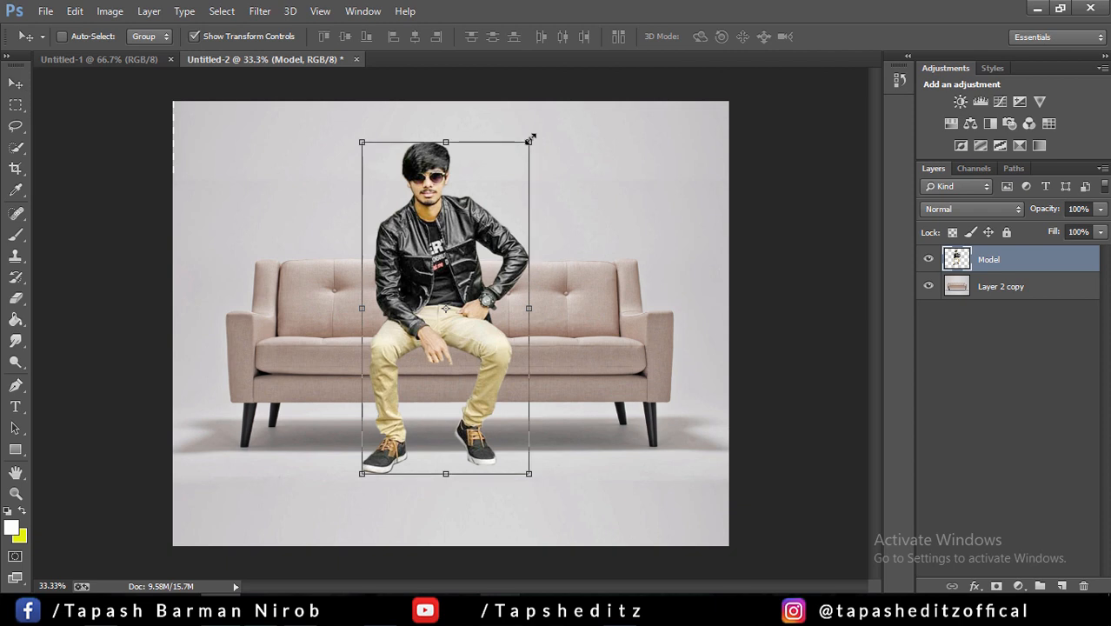
pyautogui.moveTo(531, 139); pyautogui.dragTo(519, 160)
pyautogui.moveTo(492, 203)
pyautogui.mouseDown()
pyautogui.moveTo(490, 227)
pyautogui.moveTo(487, 203)
pyautogui.mouseUp()
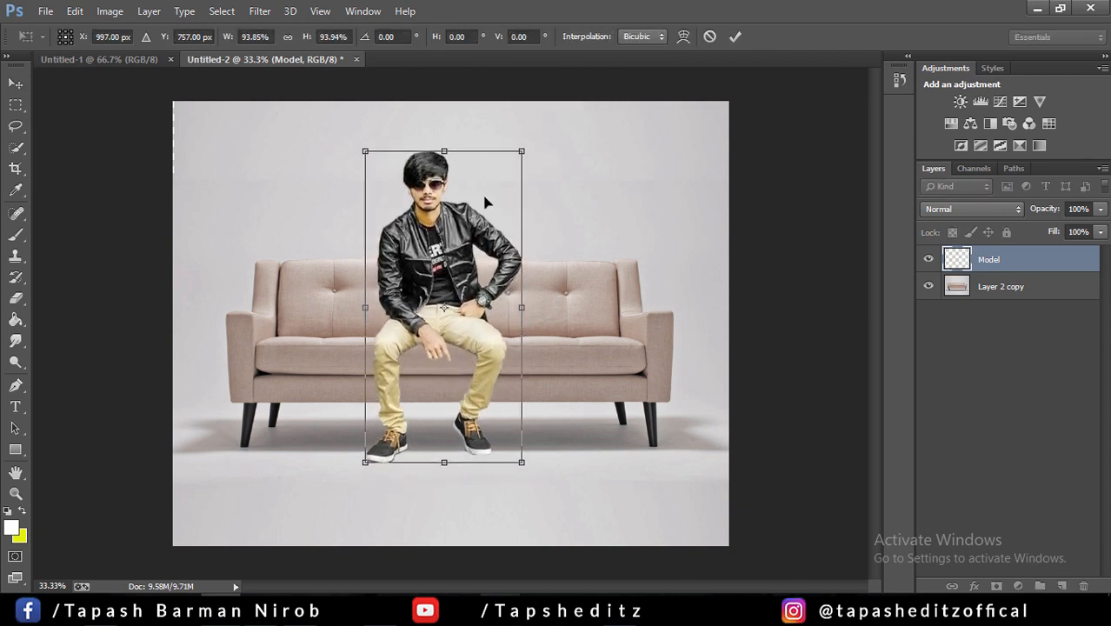
pyautogui.click(731, 45)
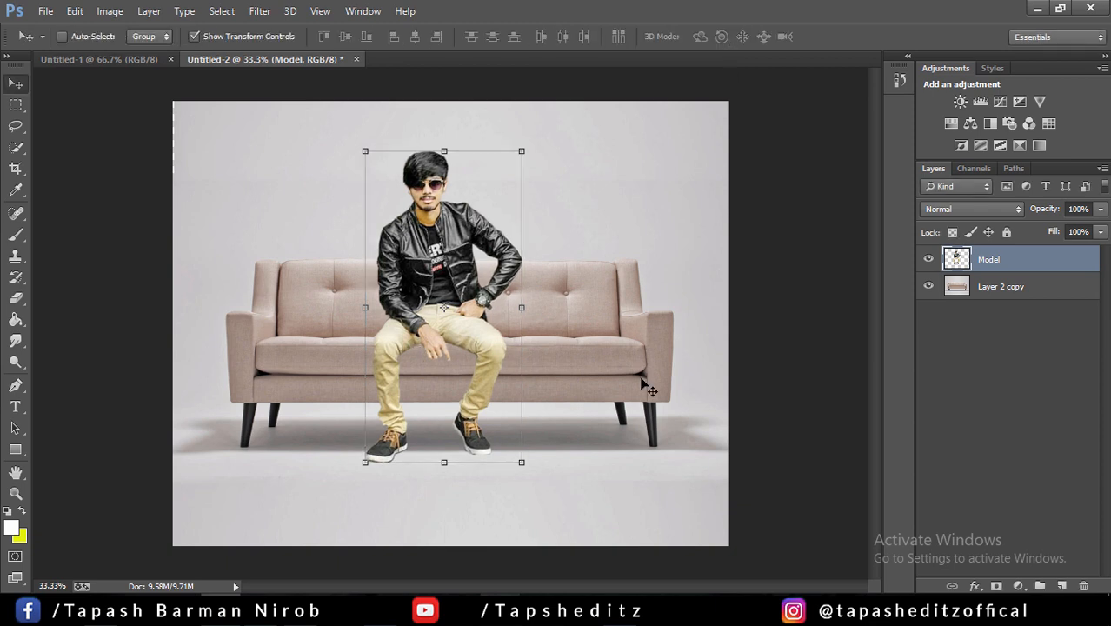
pyautogui.click(391, 600)
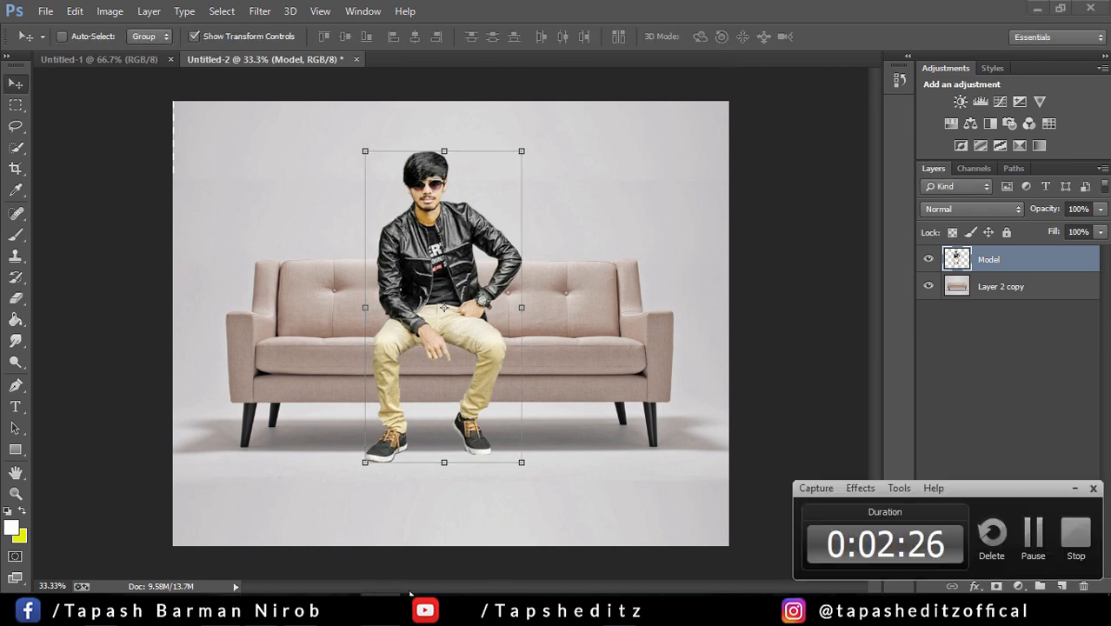
pyautogui.click(1032, 535)
# - Shift the model slightly to the right on the sofa, scale him down a little more and hide the transform controls
pyautogui.moveTo(463, 259); pyautogui.dragTo(468, 259)
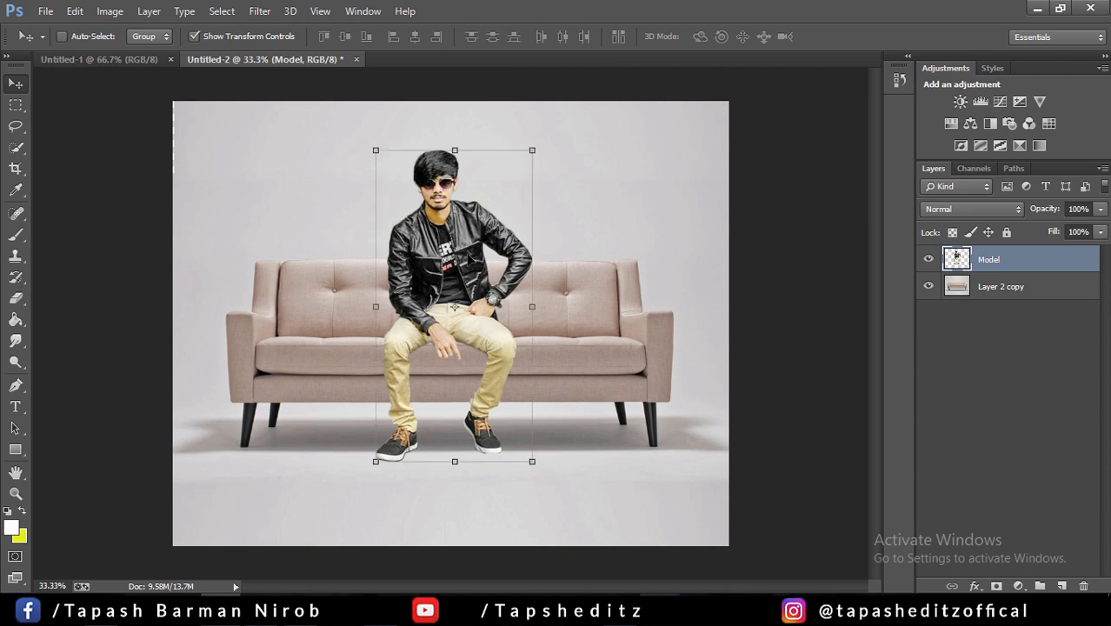
pyautogui.click(531, 152)
pyautogui.moveTo(528, 154); pyautogui.dragTo(509, 202)
pyautogui.click(735, 38)
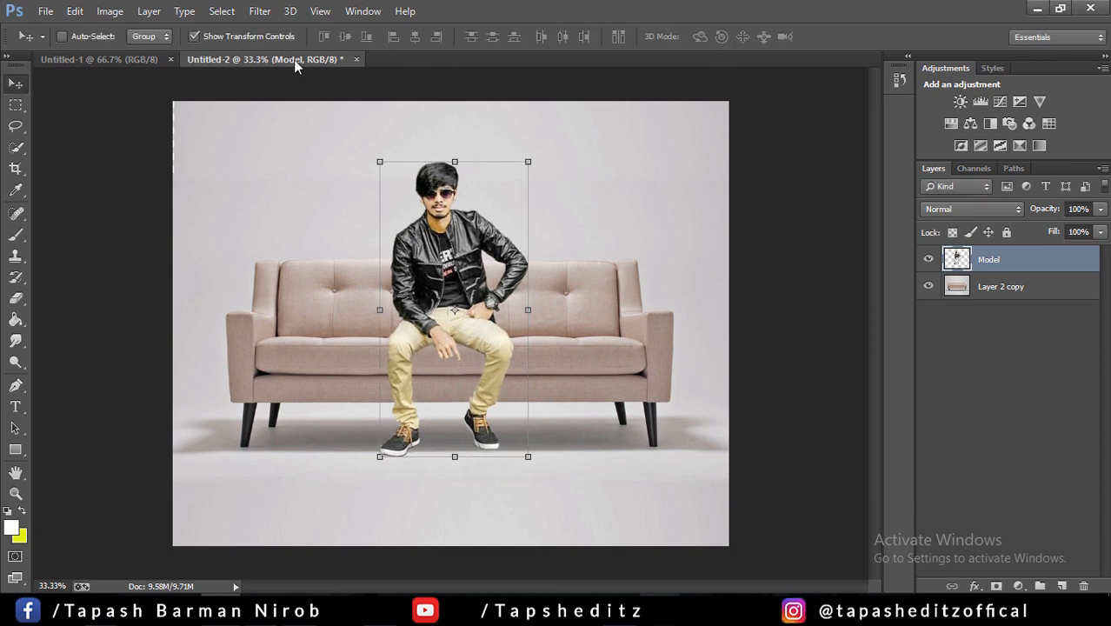
pyautogui.click(195, 36)
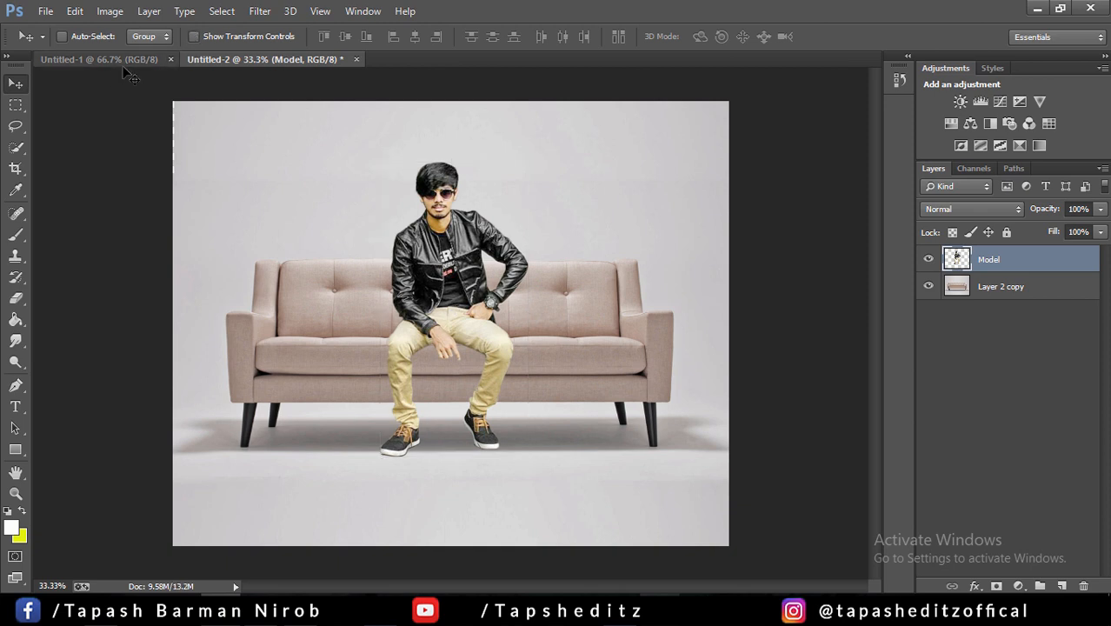
# - Add a new layer directly beneath the Model layer and name it Shadow
pyautogui.hotkey('ctrl', '+')
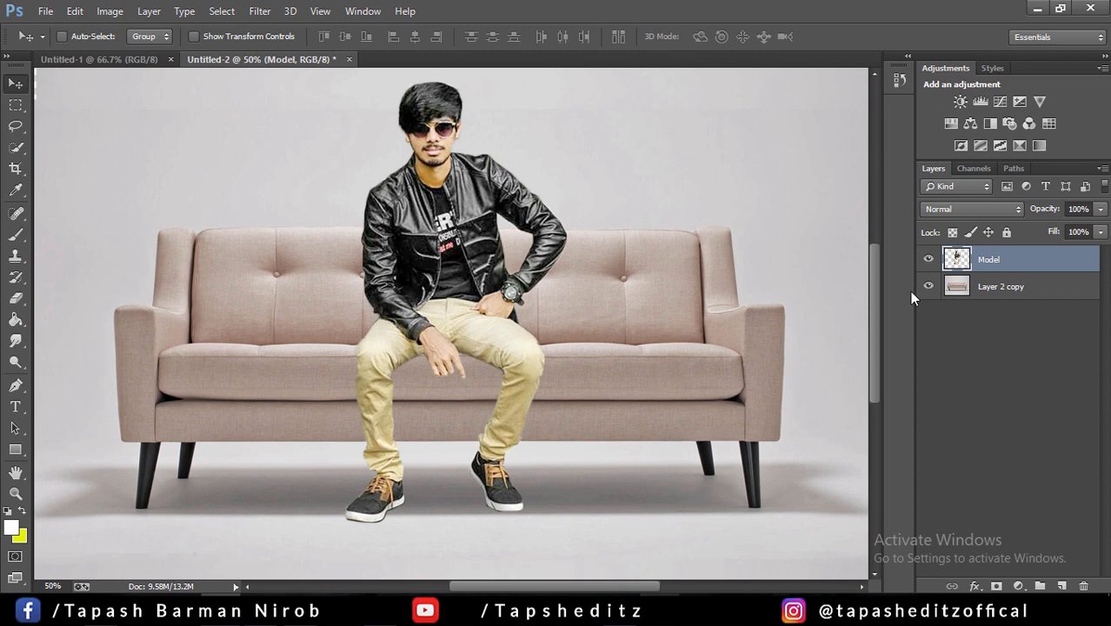
pyautogui.moveTo(875, 297); pyautogui.dragTo(874, 317)
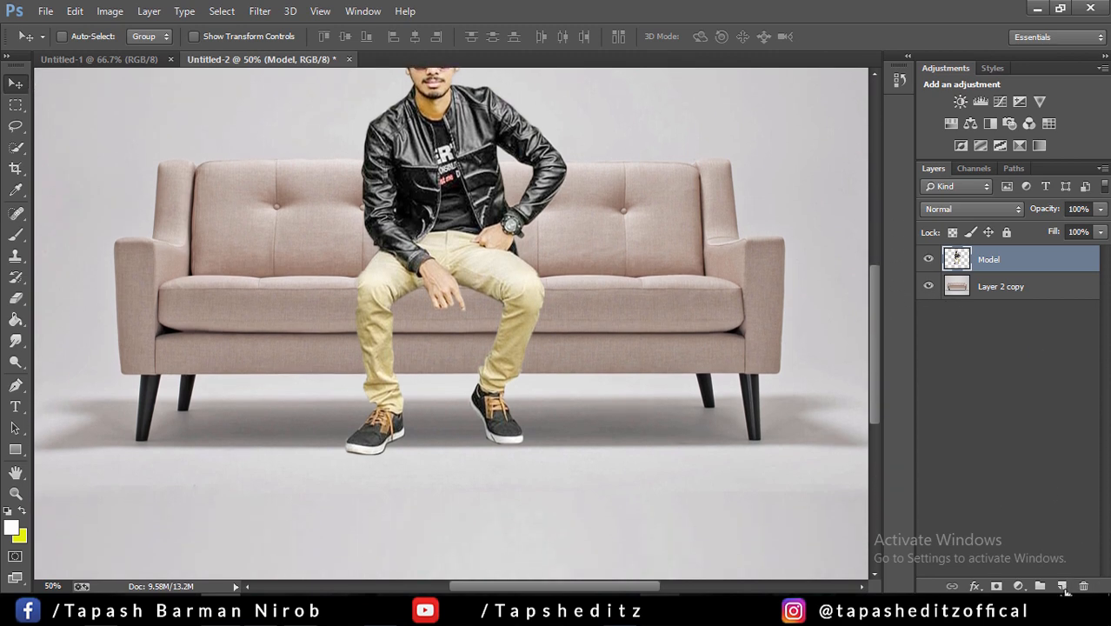
pyautogui.click(1062, 587)
pyautogui.moveTo(1001, 269); pyautogui.dragTo(1008, 297)
pyautogui.doubleClick(999, 290)
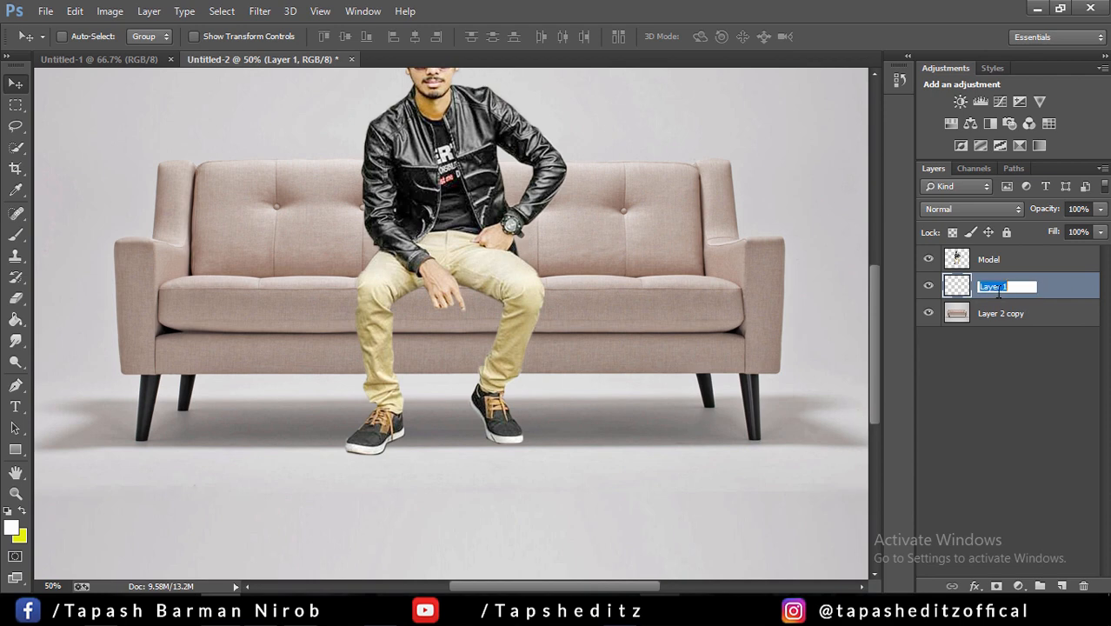
pyautogui.write('Shadow')
pyautogui.press('Return')
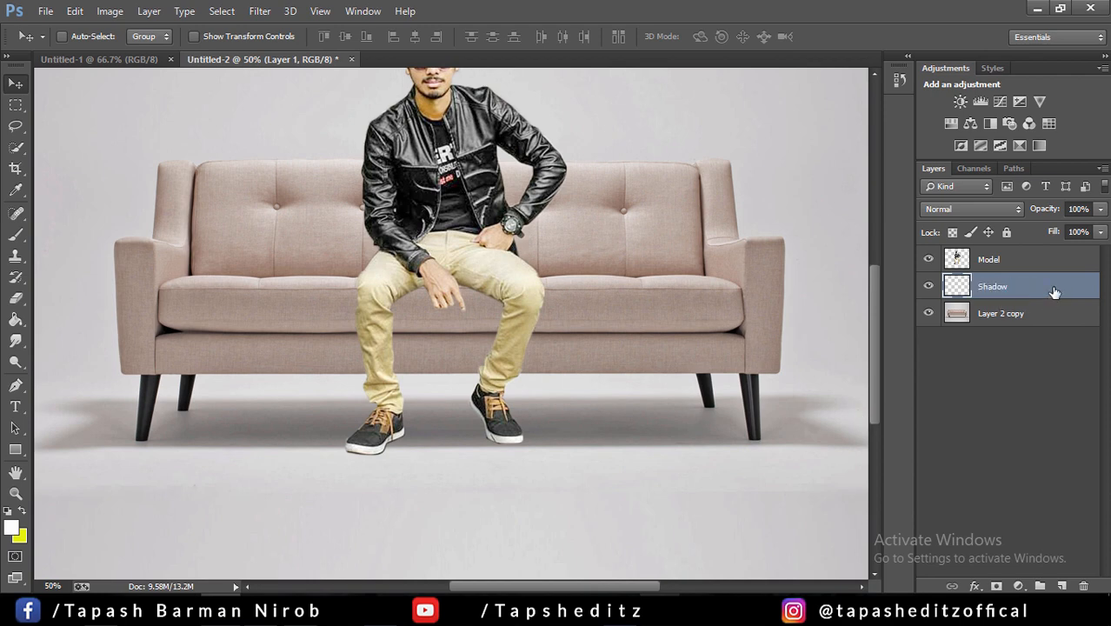
# - Set the Brush tool to 70 px on the Shadow layer and undo the white stroke painted near the shoe
pyautogui.click(15, 233)
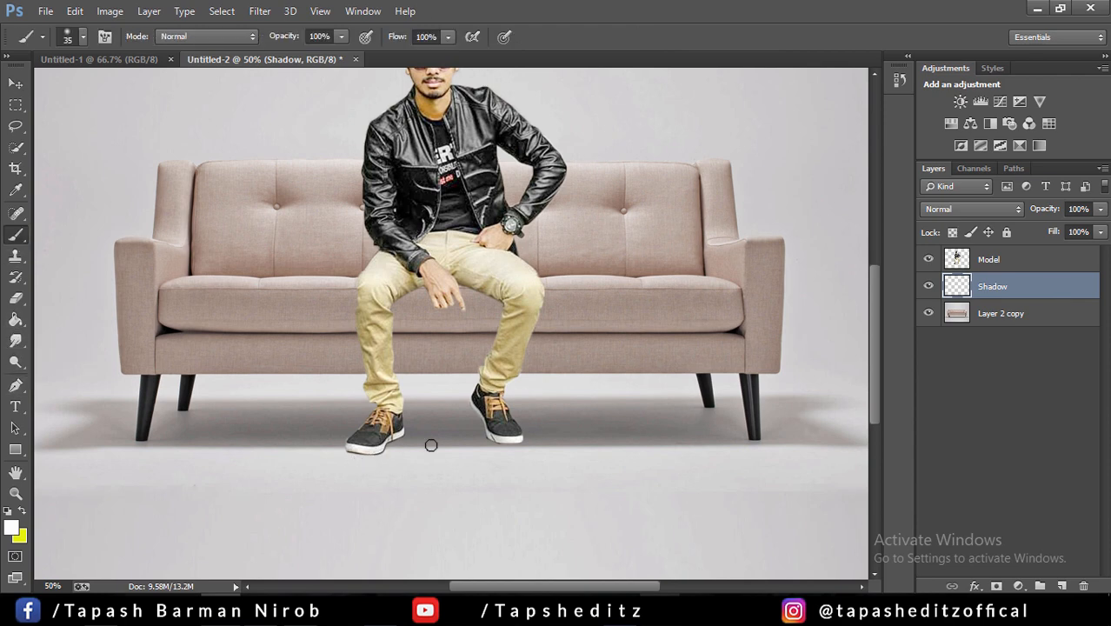
pyautogui.press(']')
pyautogui.press(']')
pyautogui.press(']')
pyautogui.click(75, 10)
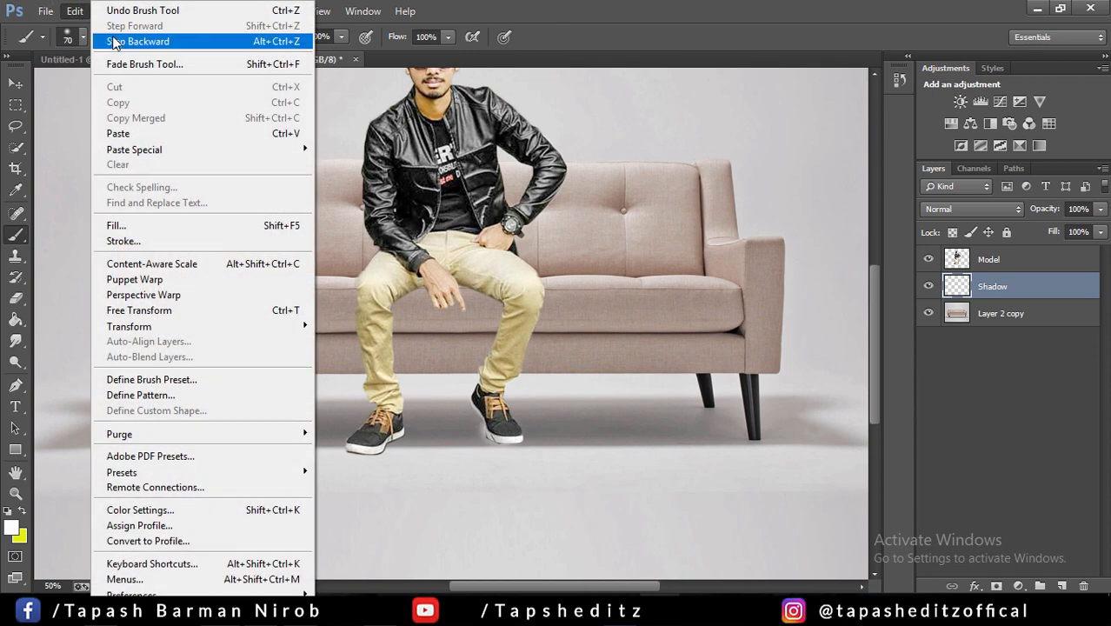
pyautogui.click(112, 37)
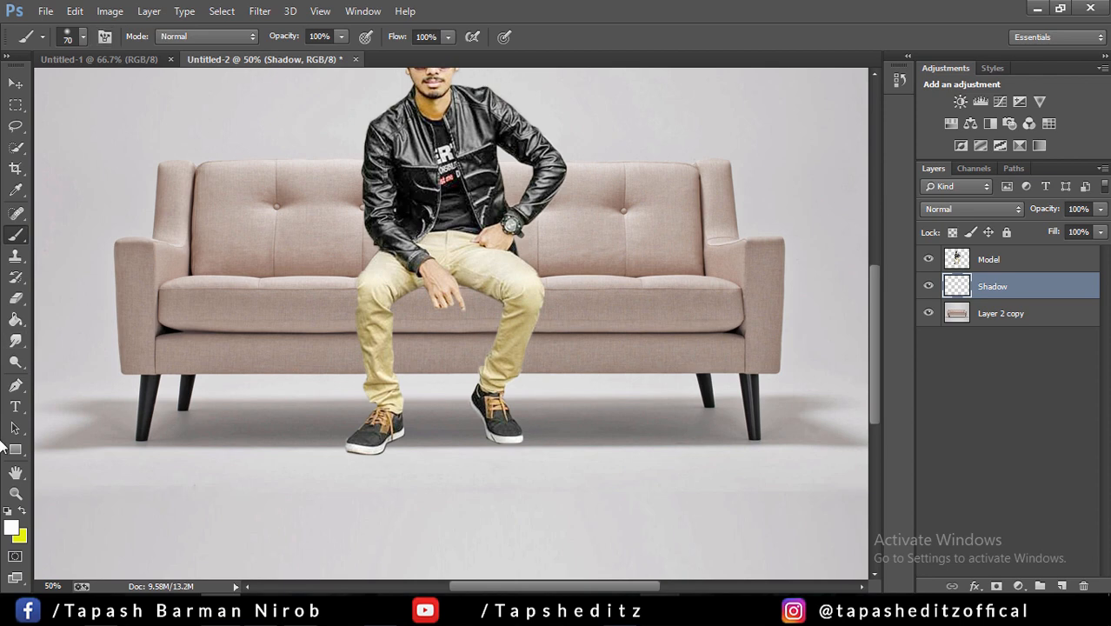
# - Set the foreground color to black (000000) and paint a soft shadow dab beneath the right-hand shoe
pyautogui.click(11, 528)
pyautogui.write('000000')
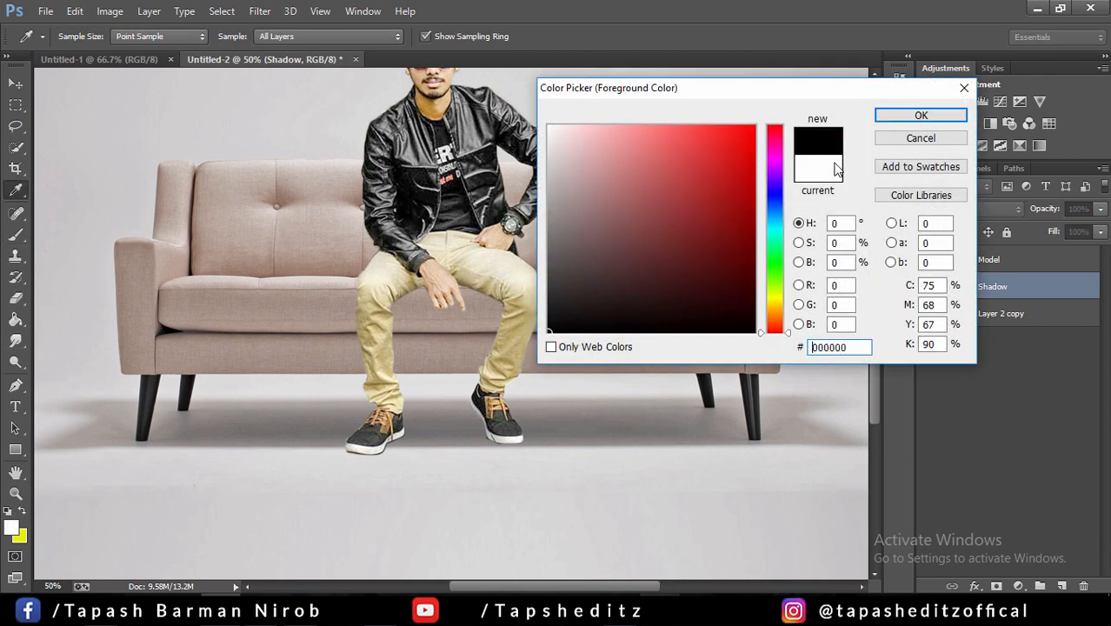
pyautogui.click(917, 118)
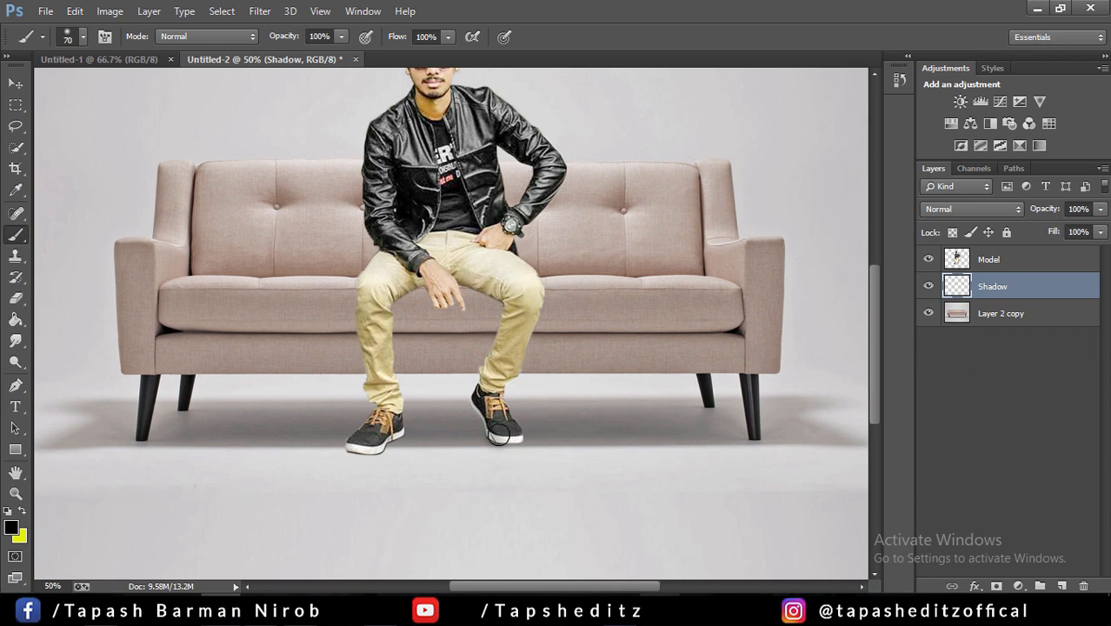
# - Distort the painted shadow into a flat smear beside the right-hand shoe, about 274% wide and 57% high
pyautogui.click(16, 83)
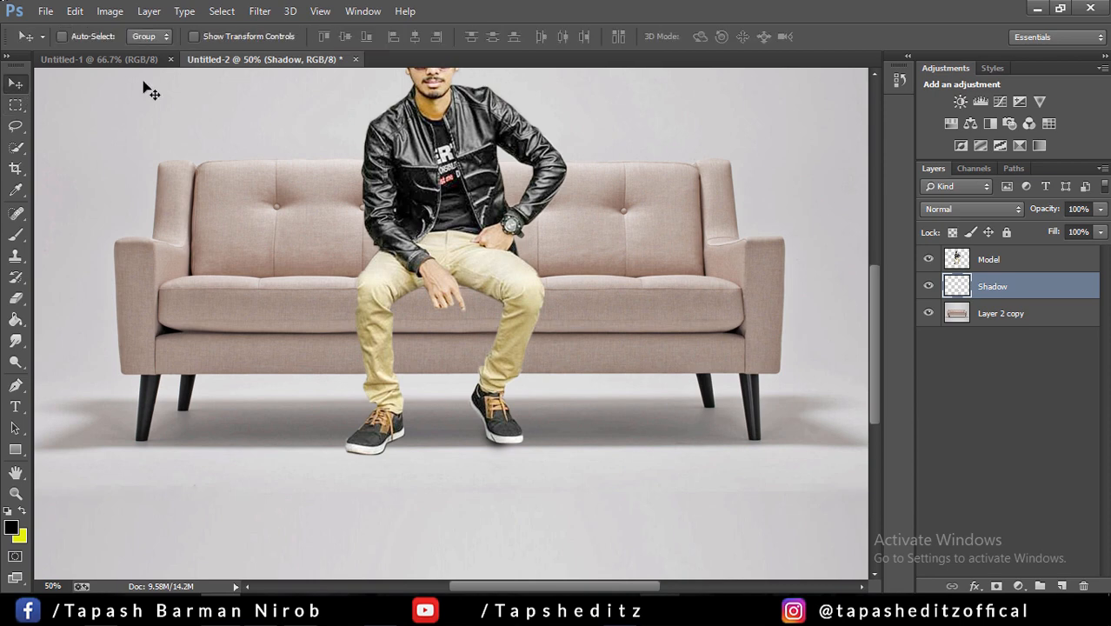
pyautogui.click(194, 37)
pyautogui.moveTo(470, 417); pyautogui.dragTo(532, 468)
pyautogui.moveTo(536, 470); pyautogui.dragTo(406, 448)
pyautogui.moveTo(478, 466); pyautogui.dragTo(525, 418)
pyautogui.moveTo(423, 424); pyautogui.dragTo(337, 416)
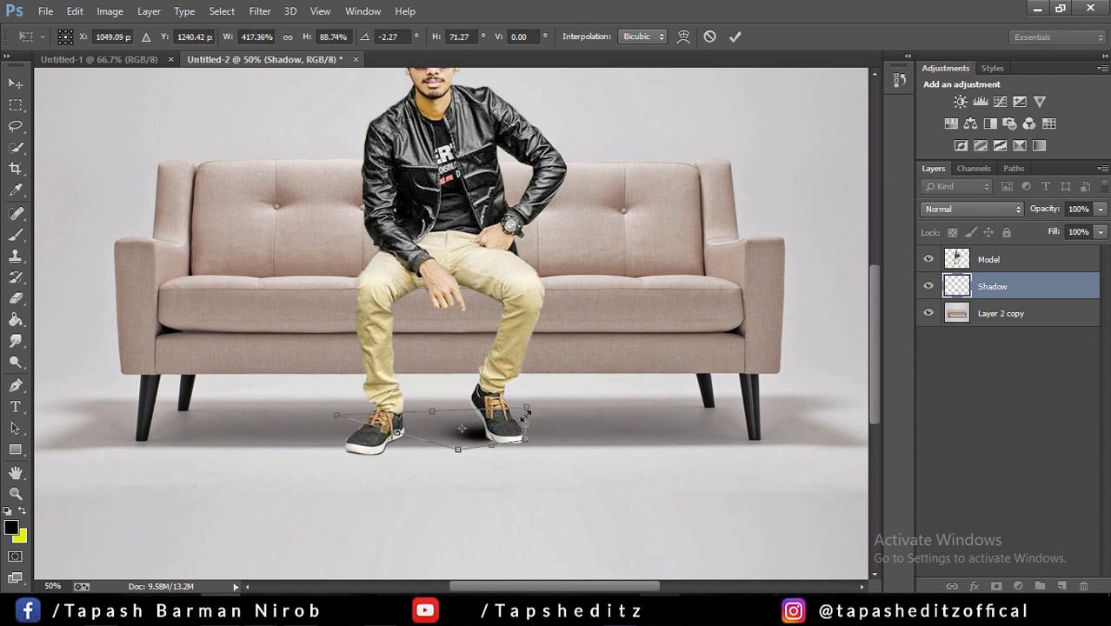
pyautogui.moveTo(524, 417); pyautogui.dragTo(517, 421)
pyautogui.moveTo(461, 453); pyautogui.dragTo(460, 450)
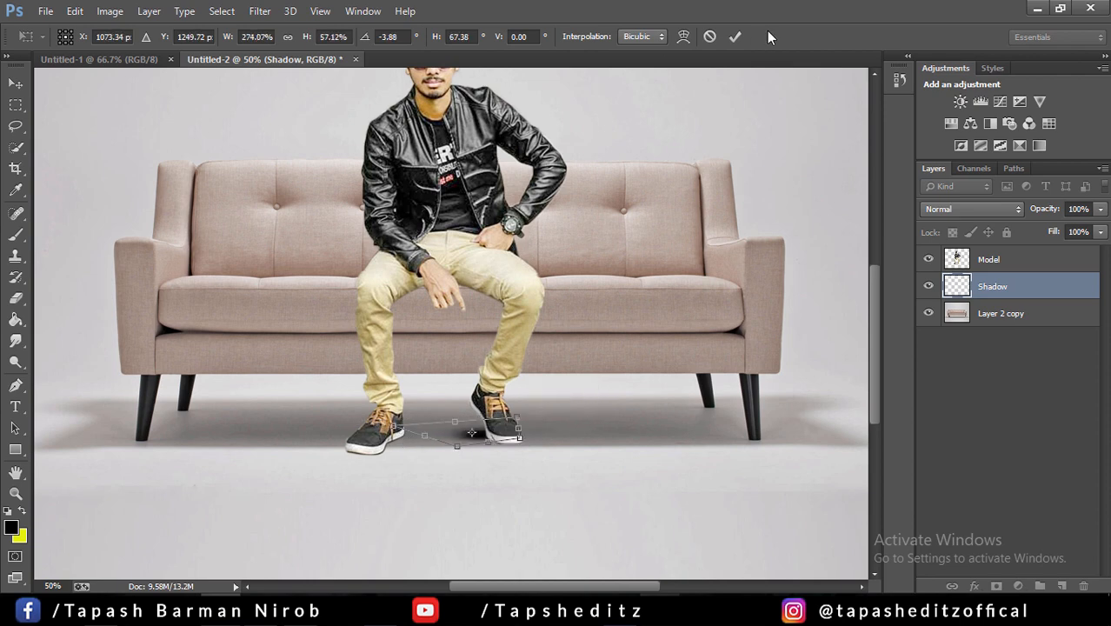
pyautogui.click(735, 37)
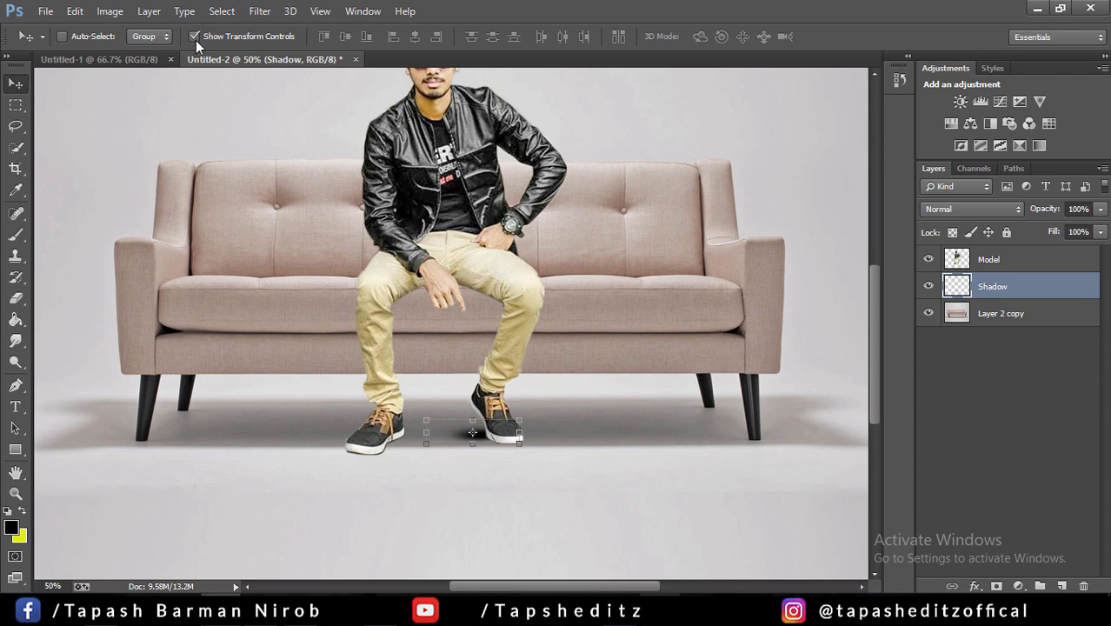
pyautogui.click(194, 37)
# - Nudge the flattened shadow in beneath the sole of the right-hand shoe
pyautogui.moveTo(657, 347); pyautogui.dragTo(643, 368)
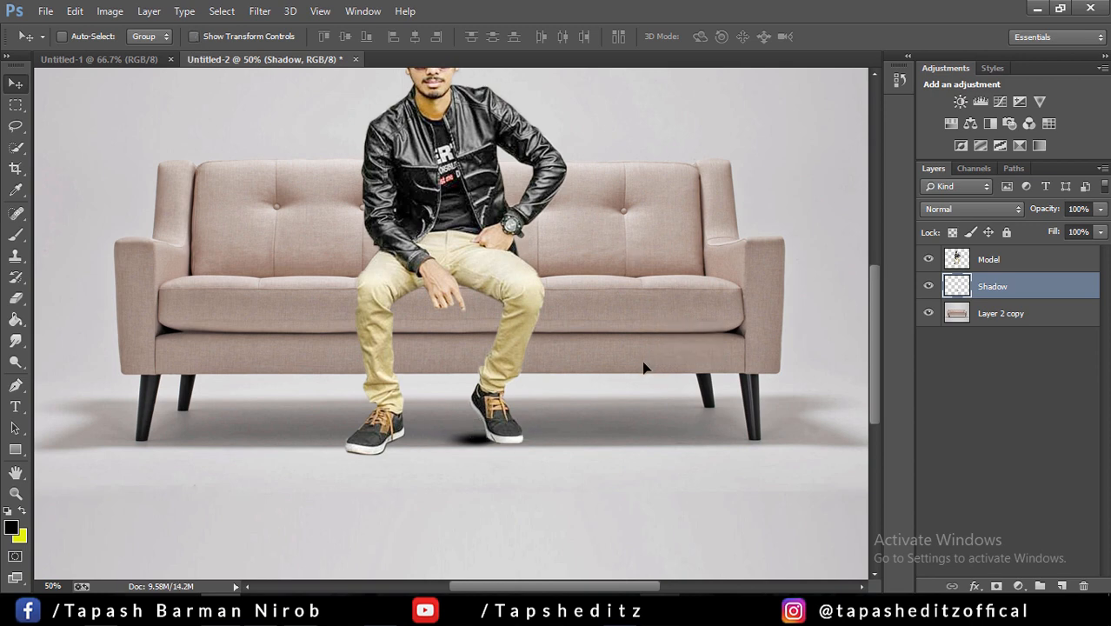
pyautogui.moveTo(528, 412); pyautogui.dragTo(532, 417)
pyautogui.press('Up')
pyautogui.press('Up')
pyautogui.press('Up')
pyautogui.press('Up')
pyautogui.press('Up')
pyautogui.press('Up')
pyautogui.press('Up')
pyautogui.press('Up')
pyautogui.press('Up')
pyautogui.press('Up')
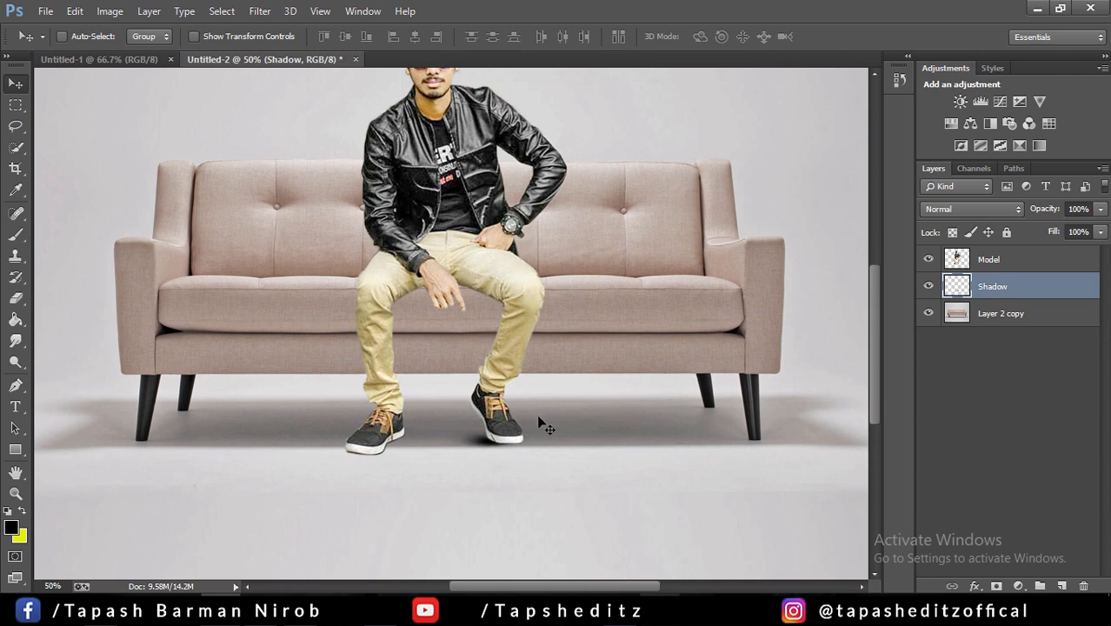
pyautogui.press('Up')
# - Enlarge the shadow and distort it into a diagonal shape between the two shoes
pyautogui.moveTo(438, 424); pyautogui.dragTo(372, 404)
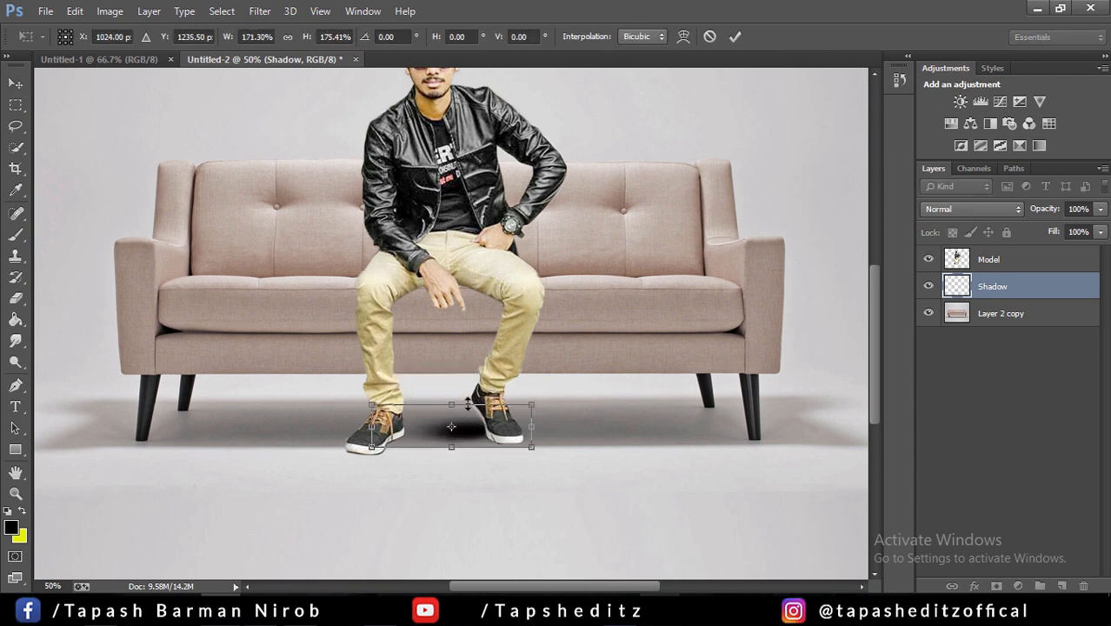
pyautogui.moveTo(532, 405); pyautogui.dragTo(520, 415)
pyautogui.moveTo(371, 443); pyautogui.dragTo(379, 428)
pyautogui.moveTo(522, 432); pyautogui.dragTo(510, 455)
pyautogui.moveTo(504, 413); pyautogui.dragTo(488, 425)
pyautogui.moveTo(379, 421); pyautogui.dragTo(360, 405)
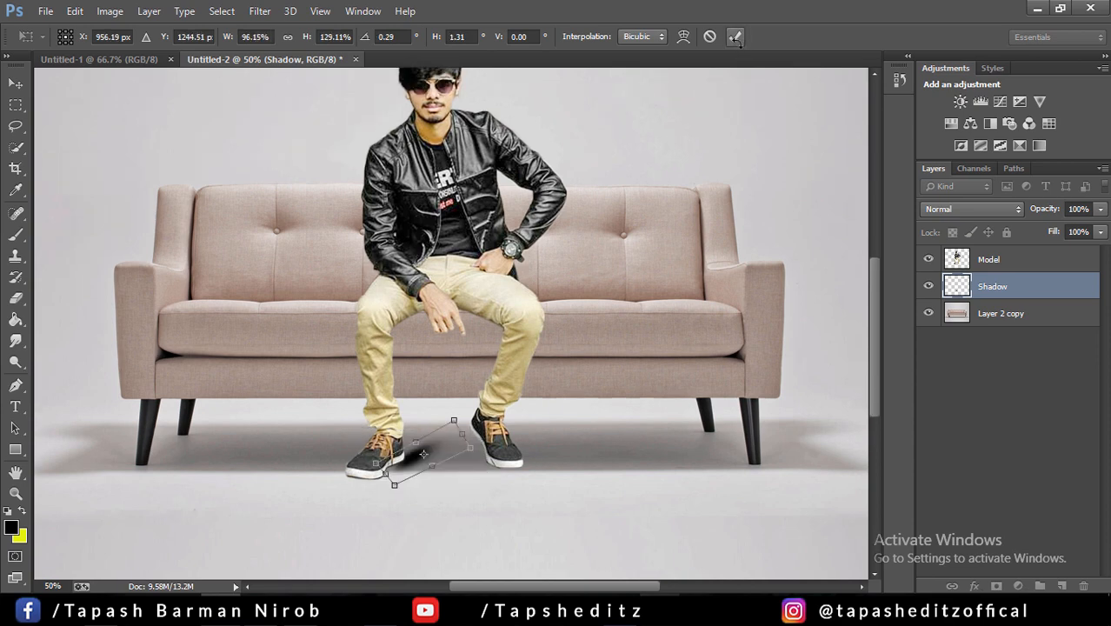
pyautogui.click(734, 39)
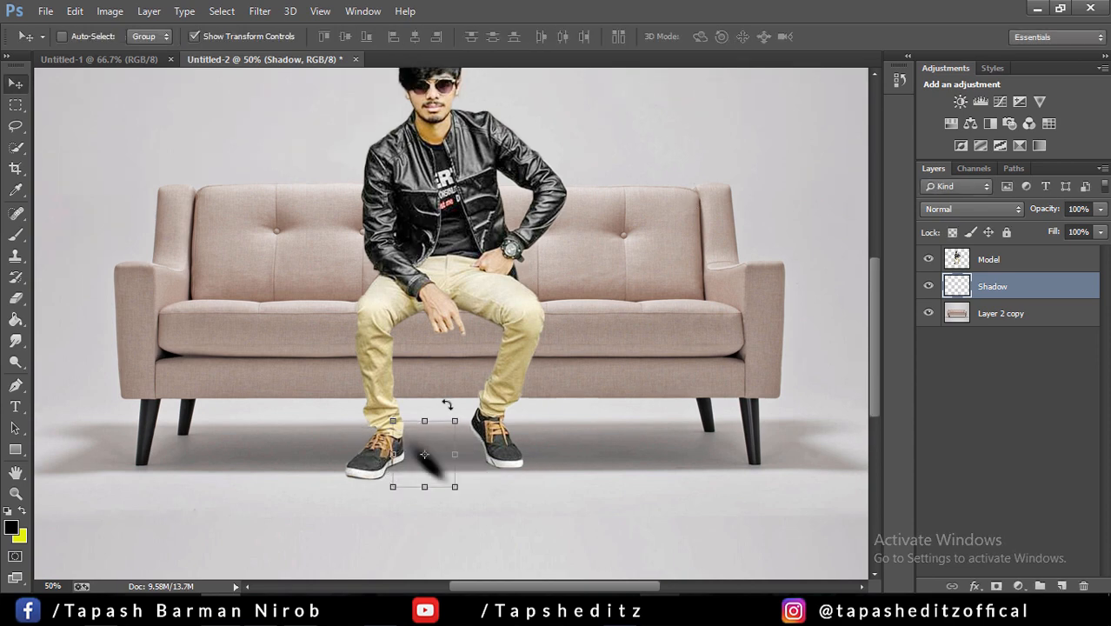
# - Rotate the shadow about -42.6°, scale it to roughly 74% and place it under the right-hand shoe
pyautogui.moveTo(447, 405); pyautogui.dragTo(407, 409)
pyautogui.moveTo(446, 455); pyautogui.dragTo(490, 463)
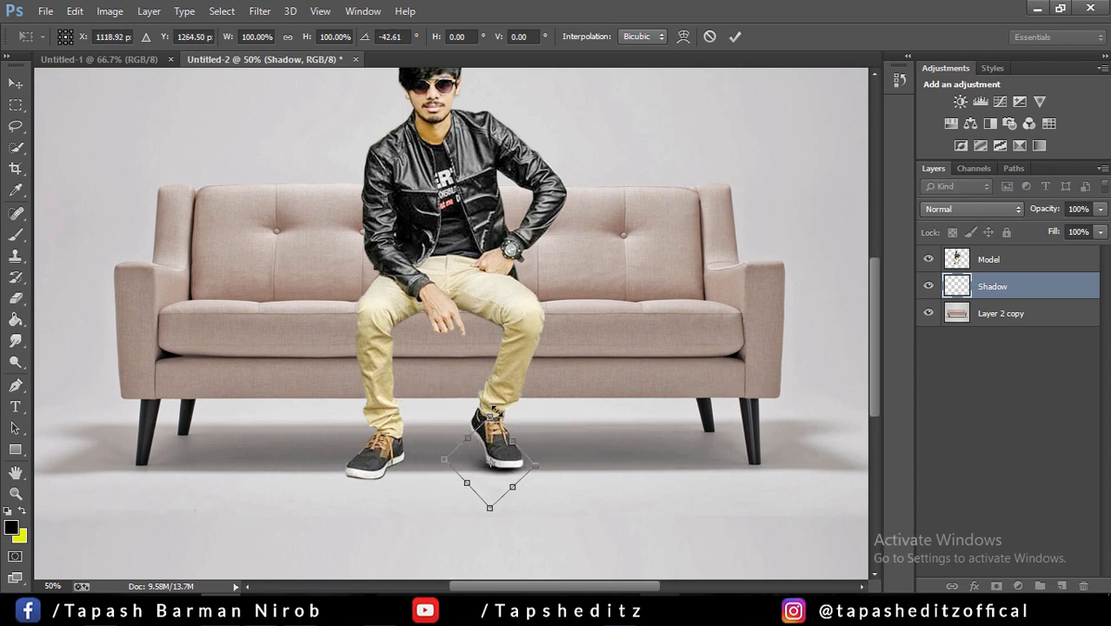
pyautogui.moveTo(494, 410); pyautogui.dragTo(494, 421)
pyautogui.moveTo(492, 510); pyautogui.dragTo(495, 479)
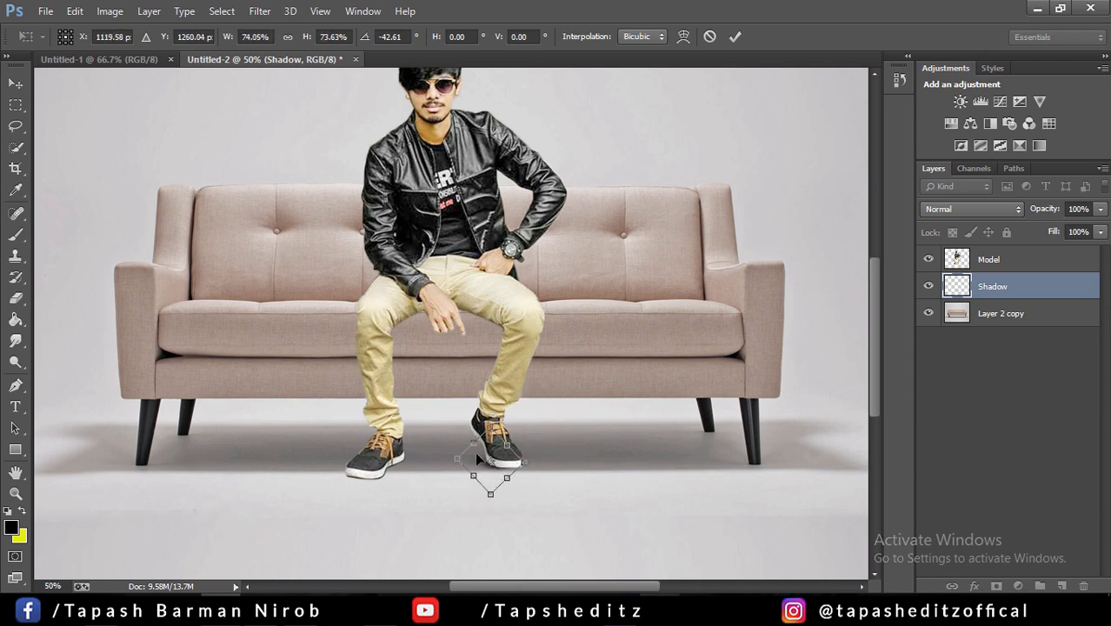
pyautogui.moveTo(467, 444); pyautogui.dragTo(457, 433)
pyautogui.click(736, 37)
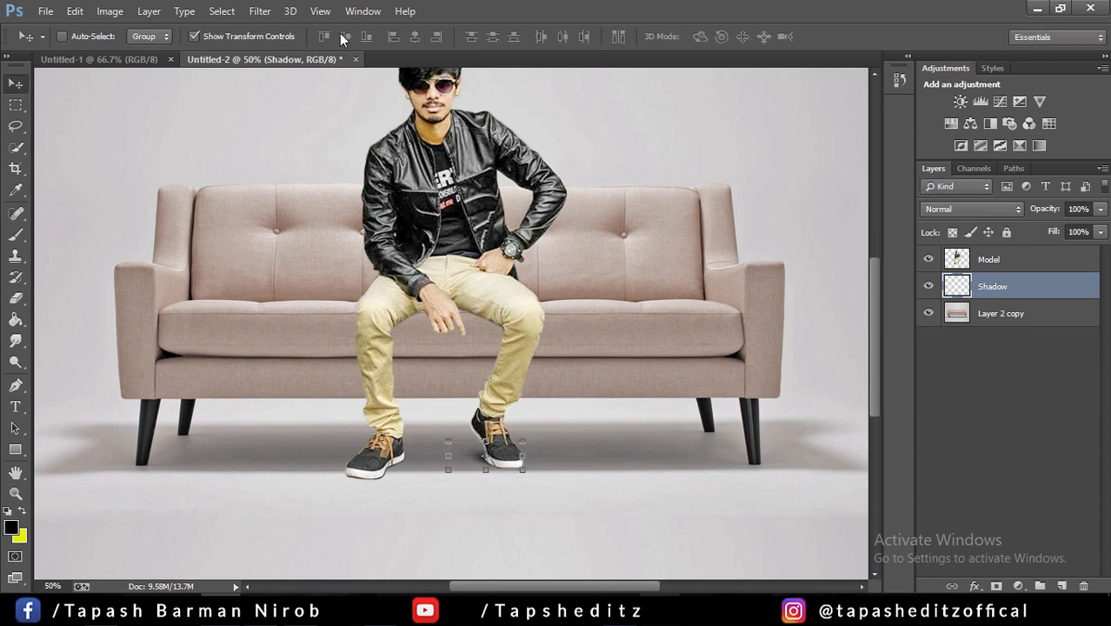
pyautogui.click(193, 38)
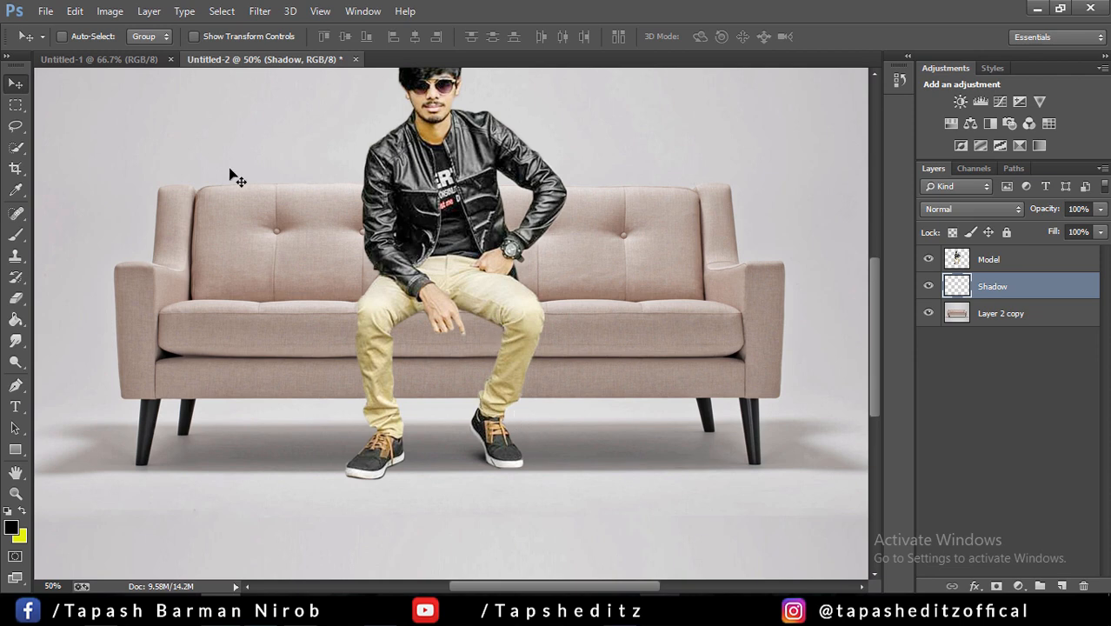
# - Duplicate the Shadow layer and move the copy over to just below the left-hand shoe
pyautogui.hotkey('ctrl', 'j')
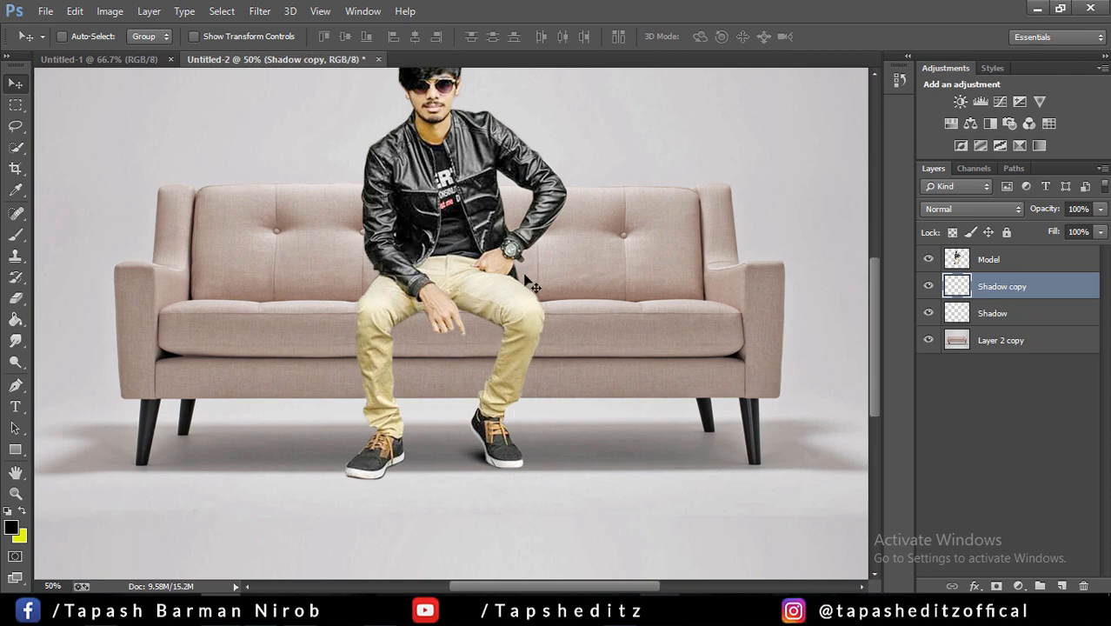
pyautogui.moveTo(596, 529); pyautogui.dragTo(434, 479)
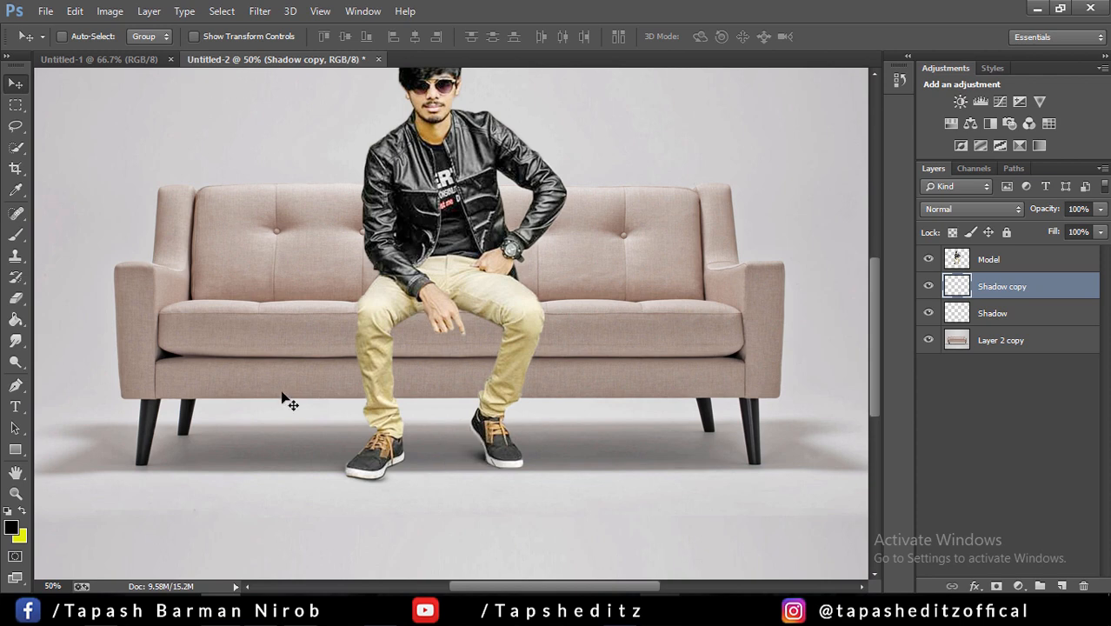
pyautogui.moveTo(285, 397); pyautogui.dragTo(266, 419)
# - Rotate the Shadow copy about -12.2° and tuck it beneath the left-hand shoe
pyautogui.click(194, 35)
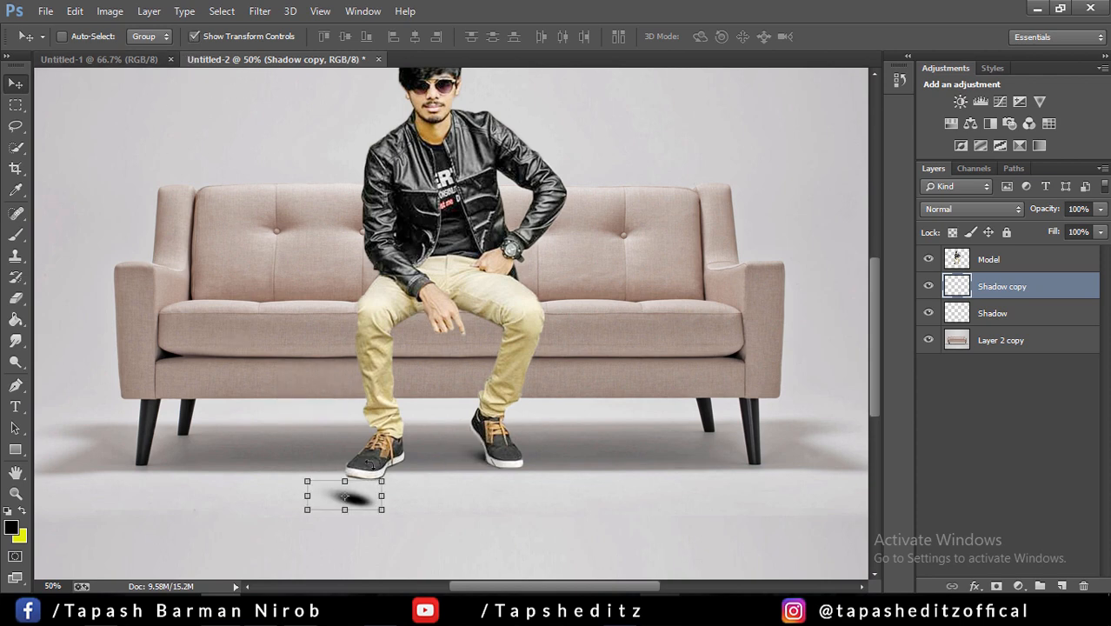
pyautogui.moveTo(369, 466)
pyautogui.mouseDown()
pyautogui.moveTo(359, 461)
pyautogui.moveTo(379, 483)
pyautogui.moveTo(379, 472)
pyautogui.mouseUp()
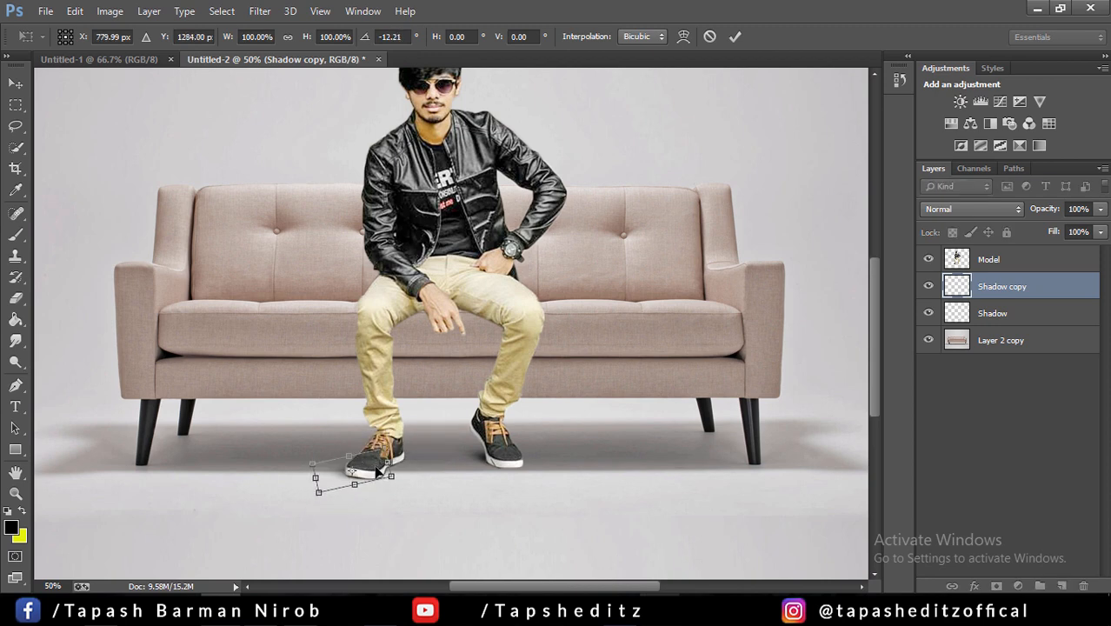
pyautogui.click(736, 36)
pyautogui.click(199, 38)
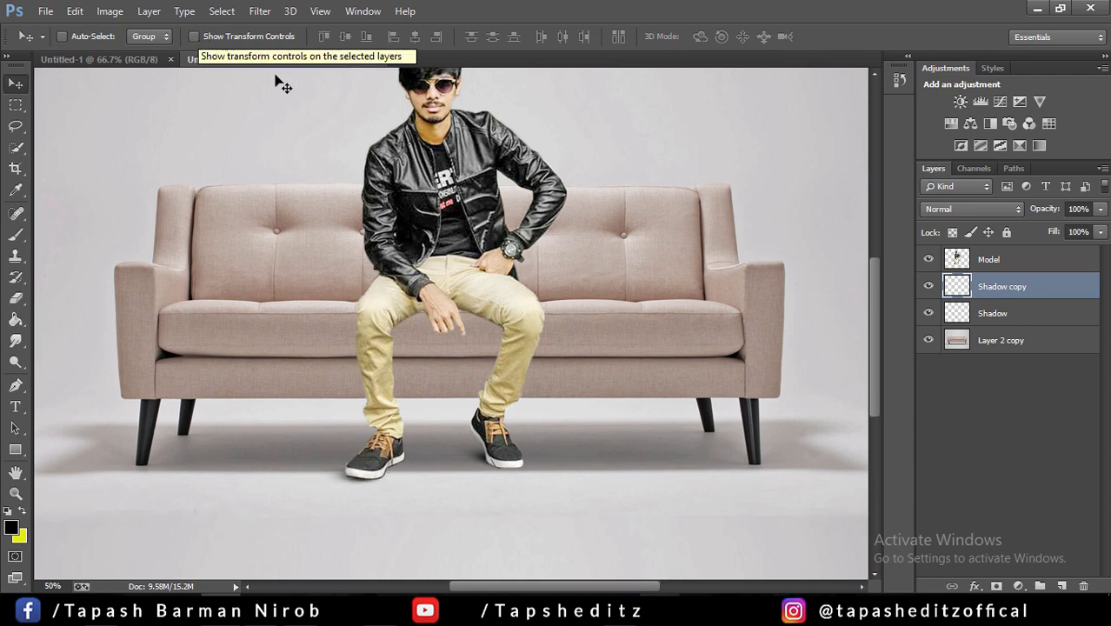
pyautogui.moveTo(447, 372)
pyautogui.mouseDown()
pyautogui.moveTo(474, 355)
pyautogui.moveTo(426, 374)
pyautogui.mouseUp()
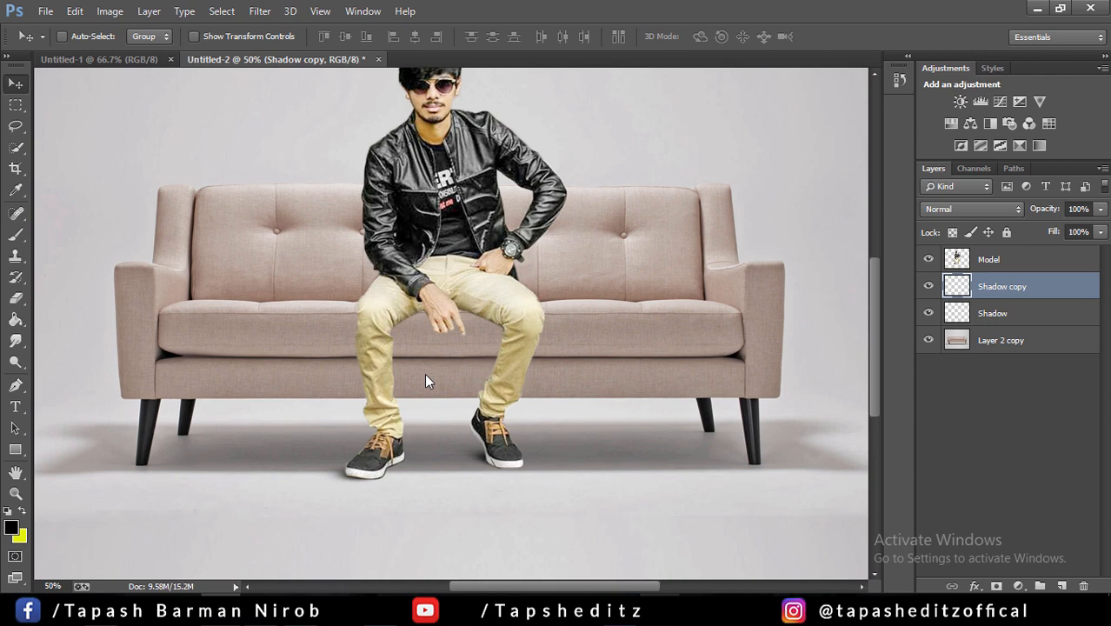
# - Enlarge the Shadow copy to about 110% width and 130% height, and nudge it up under the left-hand shoe
pyautogui.click(196, 36)
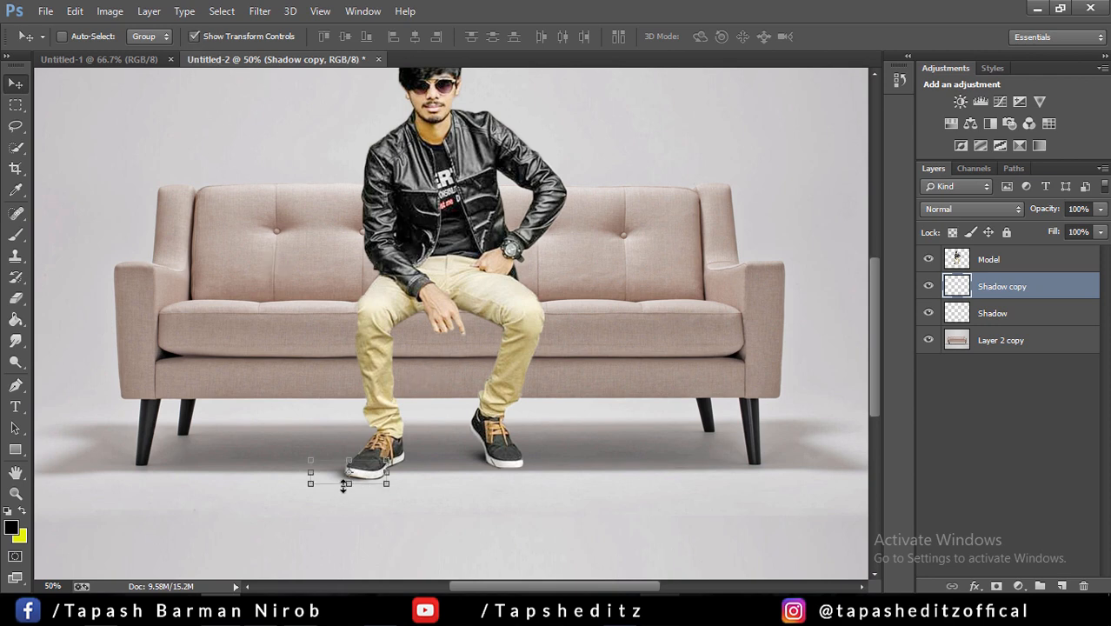
pyautogui.moveTo(306, 485); pyautogui.dragTo(302, 491)
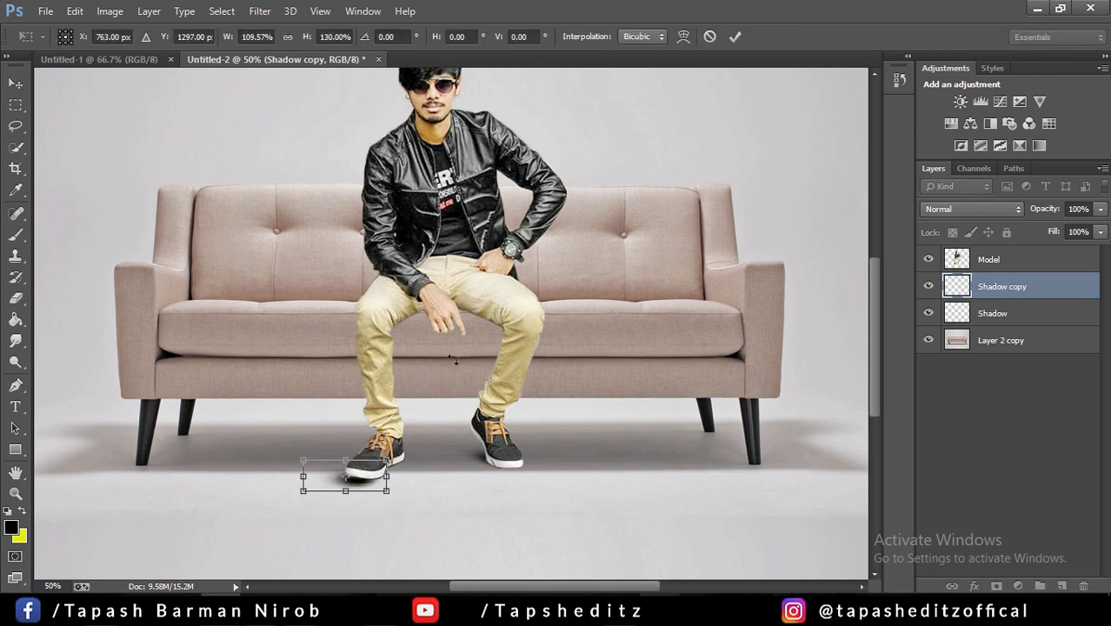
pyautogui.click(735, 38)
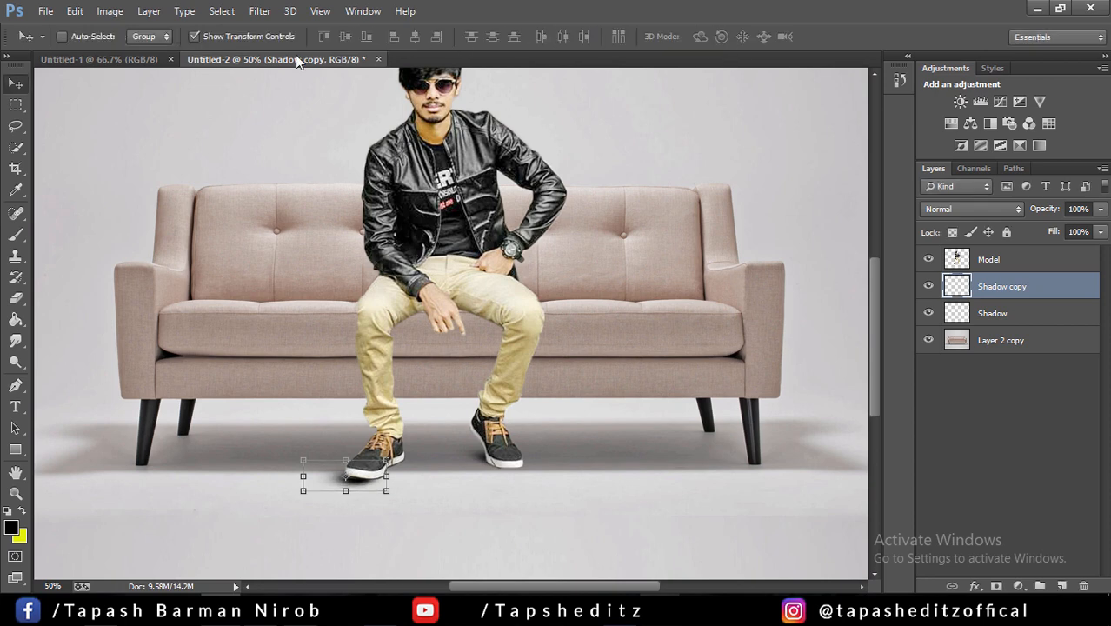
pyautogui.click(194, 37)
pyautogui.press('Up')
pyautogui.press('Up')
pyautogui.press('Up')
pyautogui.press('Up')
pyautogui.press('Up')
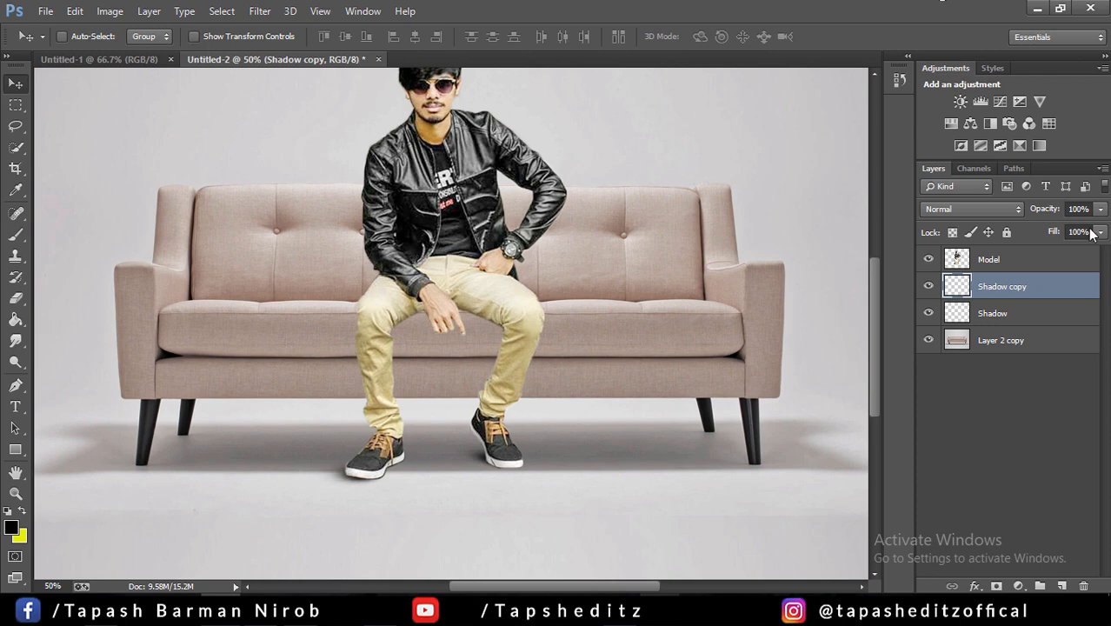
# - Merge the Shadow and Shadow copy layers into one layer
pyautogui.click(1017, 316)
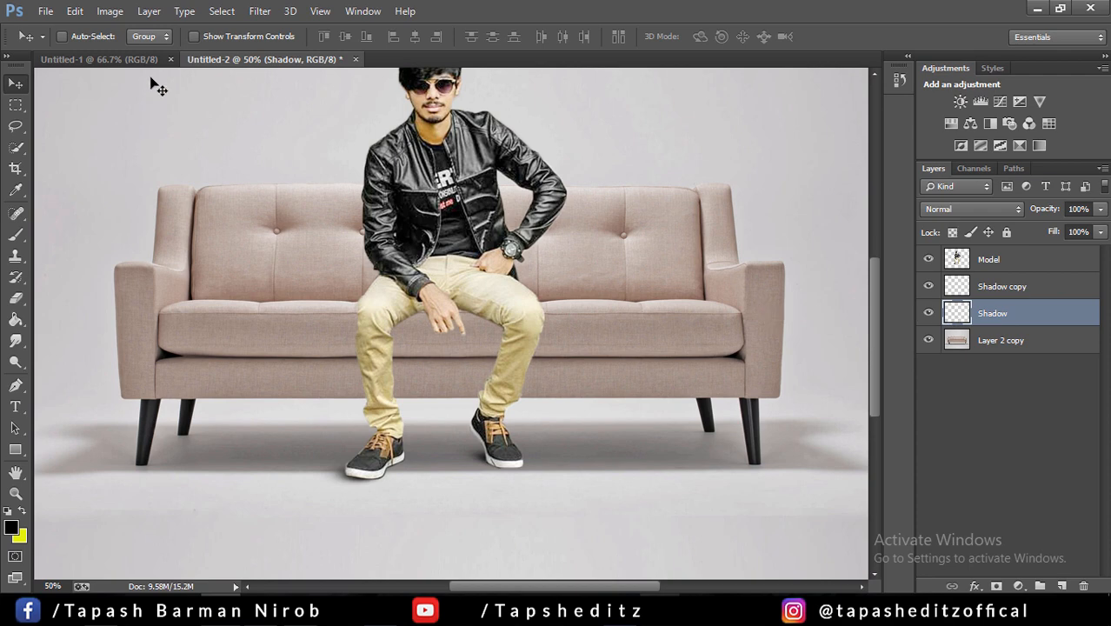
pyautogui.keyDown('shift'); pyautogui.click(991, 292); pyautogui.keyUp('shift')
pyautogui.rightClick(991, 292)
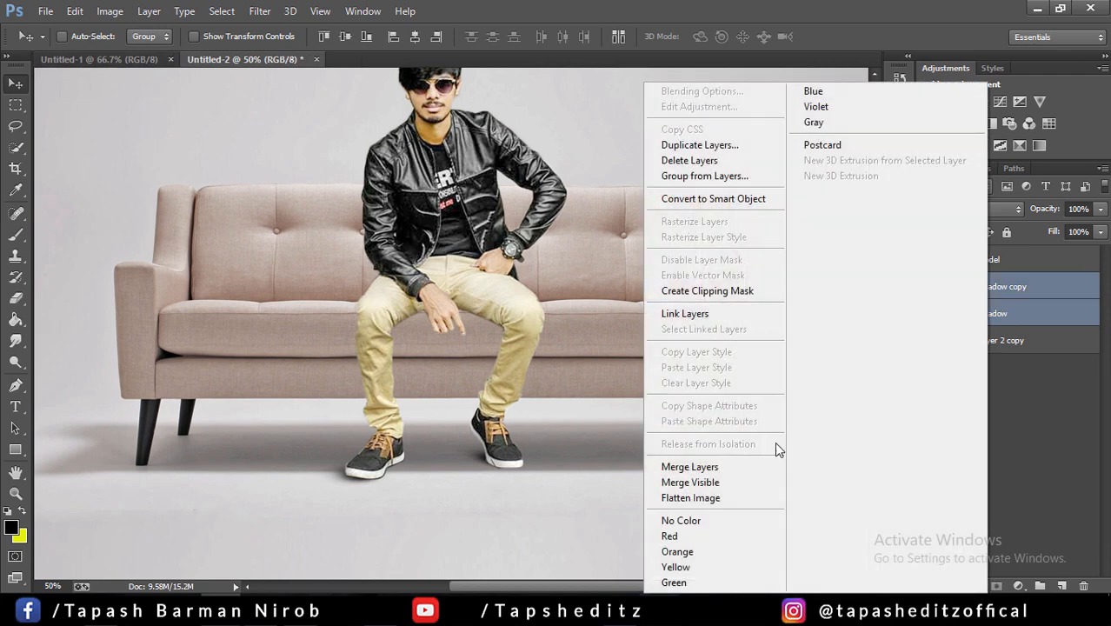
pyautogui.click(776, 464)
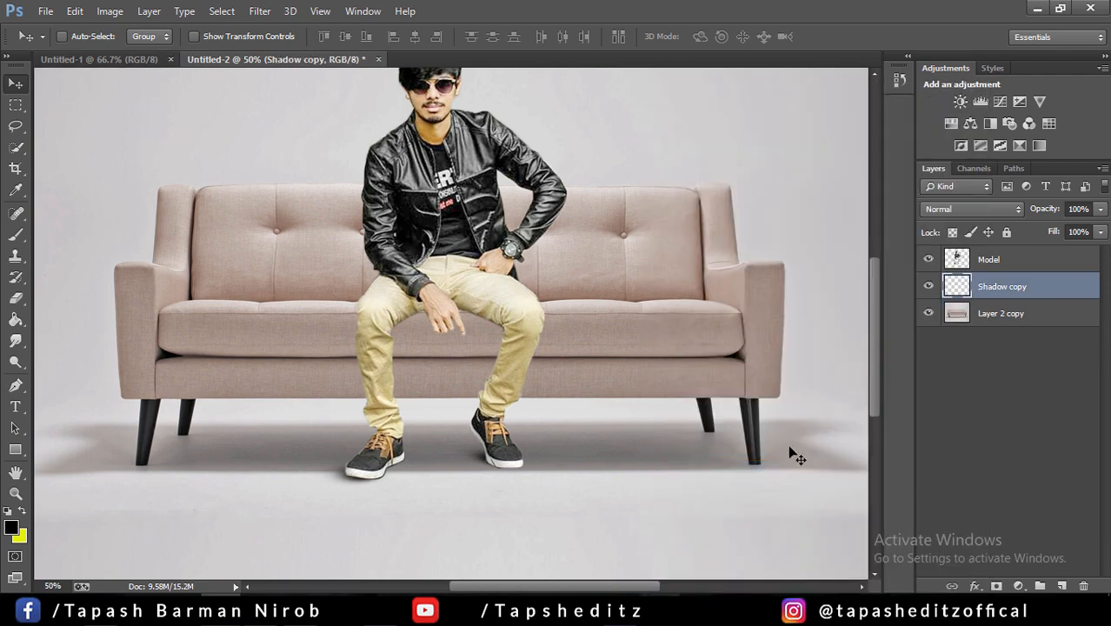
# - Add a new layer below Shadow copy and paint soft black shadows on the sofa along the model's inner legs with a 70 px brush
pyautogui.click(1062, 586)
pyautogui.moveTo(1005, 291); pyautogui.dragTo(1002, 321)
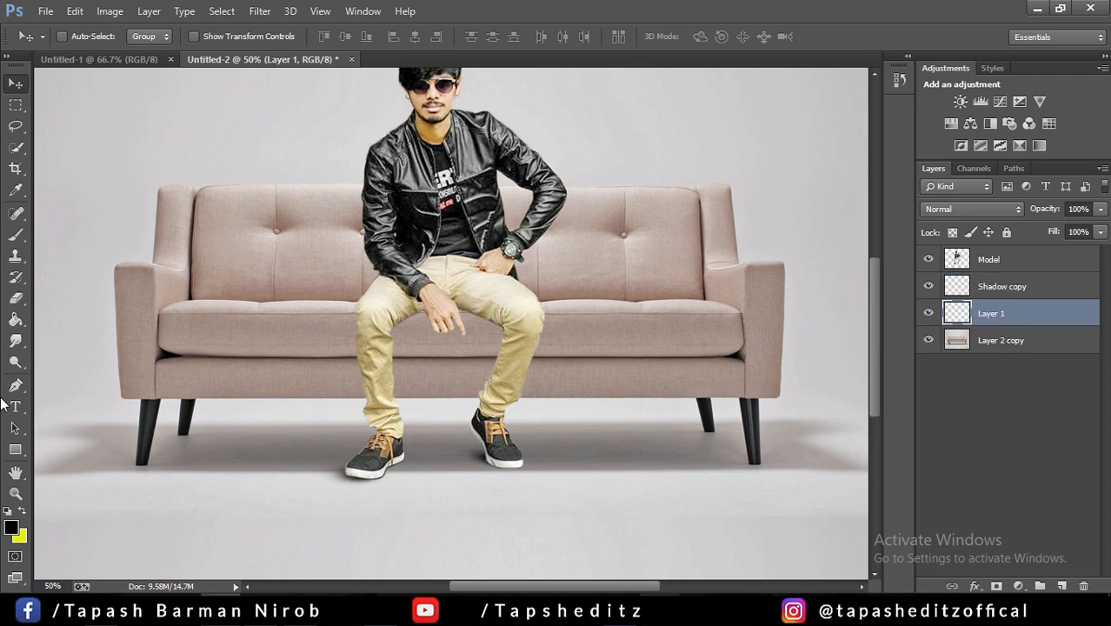
pyautogui.click(17, 234)
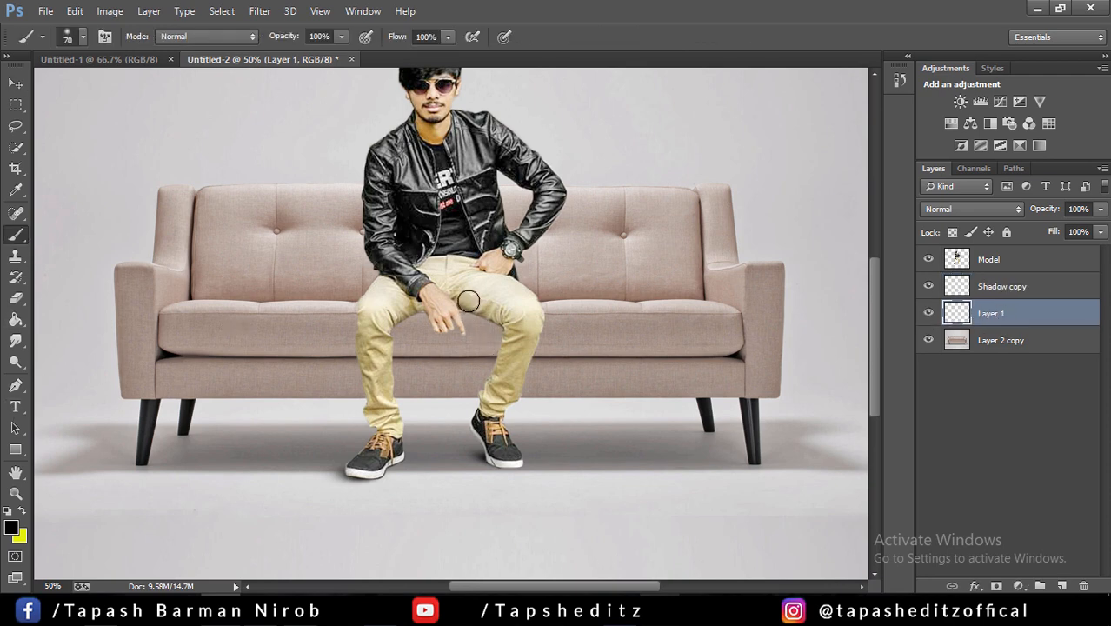
pyautogui.click(927, 260)
pyautogui.click(927, 259)
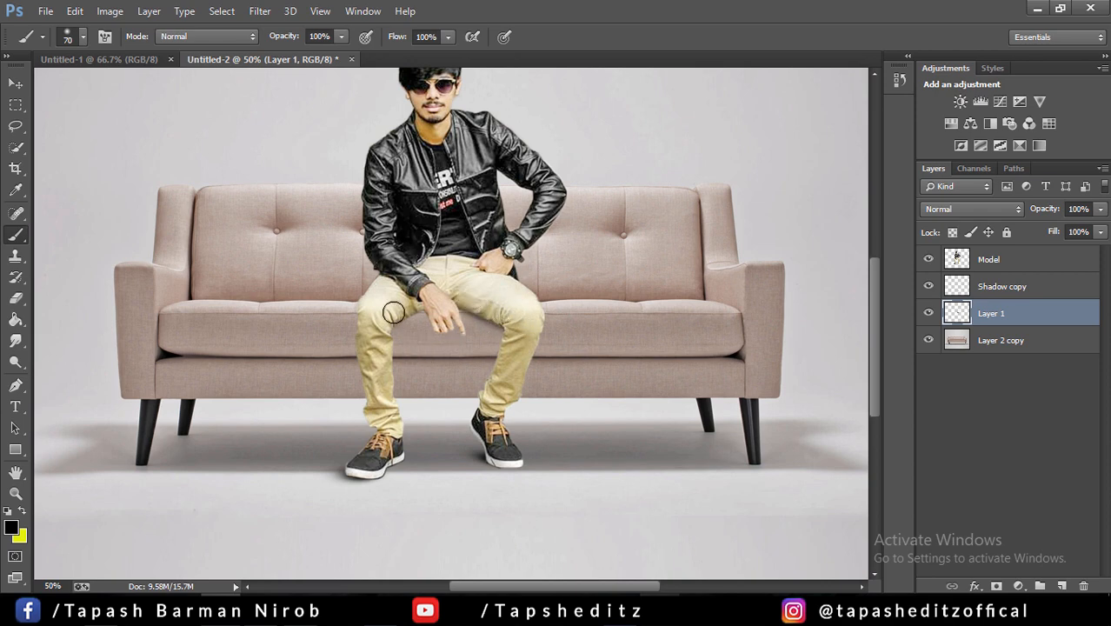
pyautogui.moveTo(393, 312); pyautogui.dragTo(409, 302)
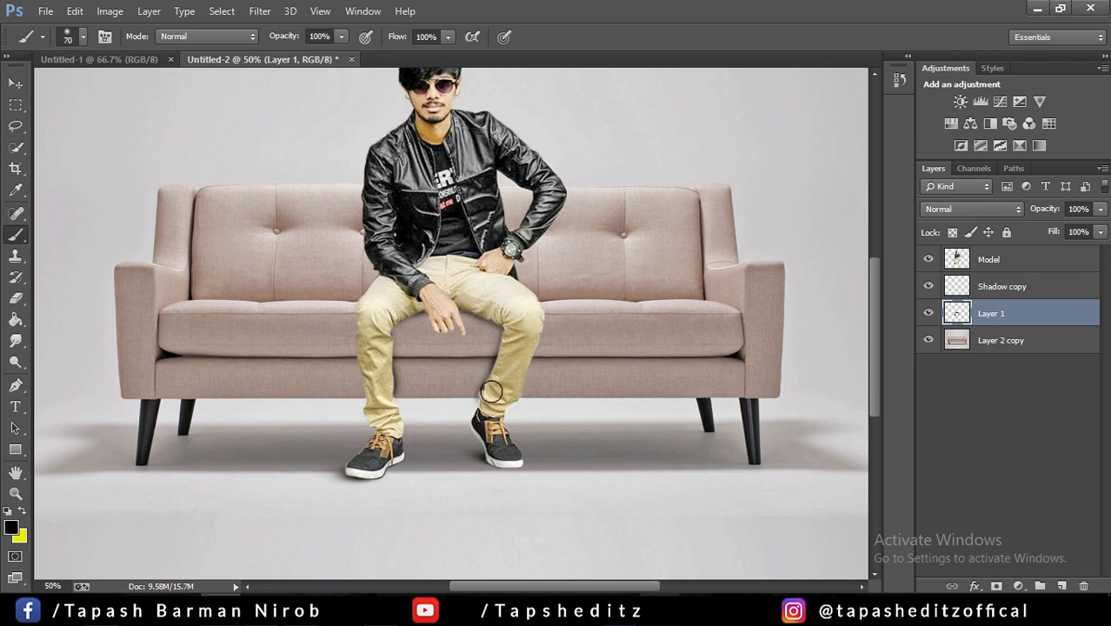
pyautogui.moveTo(491, 390)
pyautogui.mouseDown()
pyautogui.moveTo(496, 380)
pyautogui.moveTo(497, 391)
pyautogui.mouseUp()
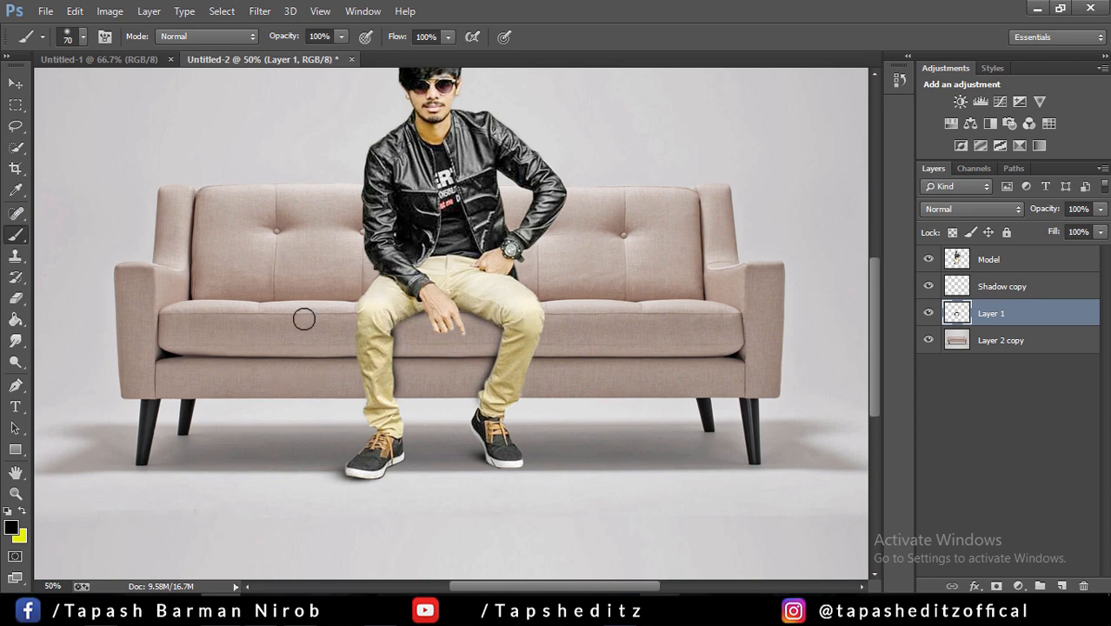
# - Reduce the Eraser to 50 px and clean up the painted shadow between the model's legs
pyautogui.click(16, 298)
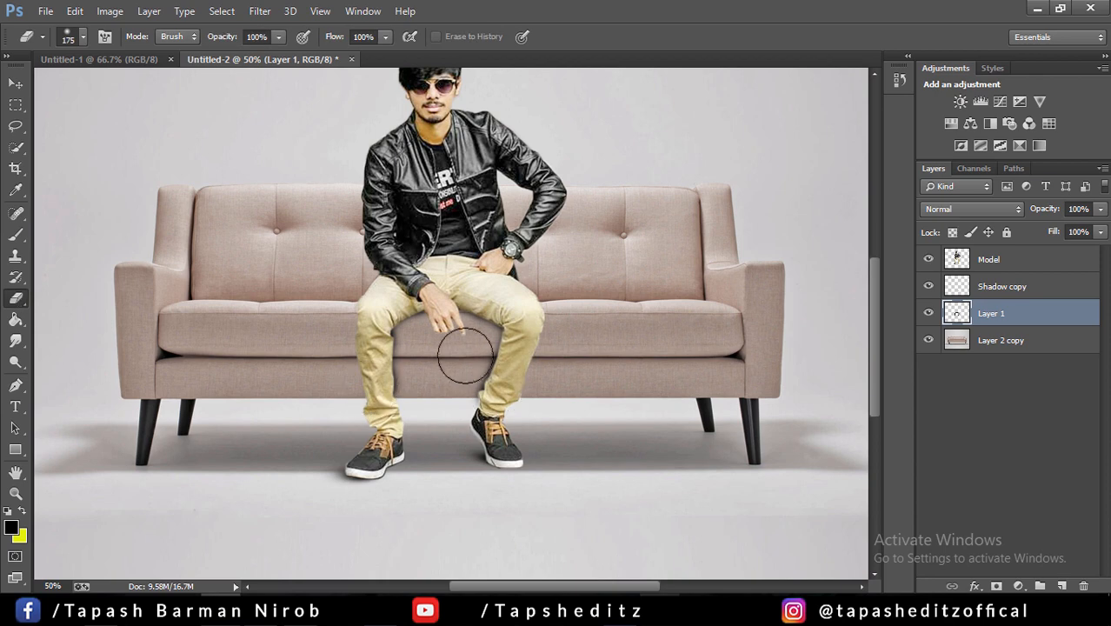
pyautogui.press('[')
pyautogui.press('[')
pyautogui.press('[')
pyautogui.press('[')
pyautogui.press('[')
pyautogui.press('[')
pyautogui.press('[')
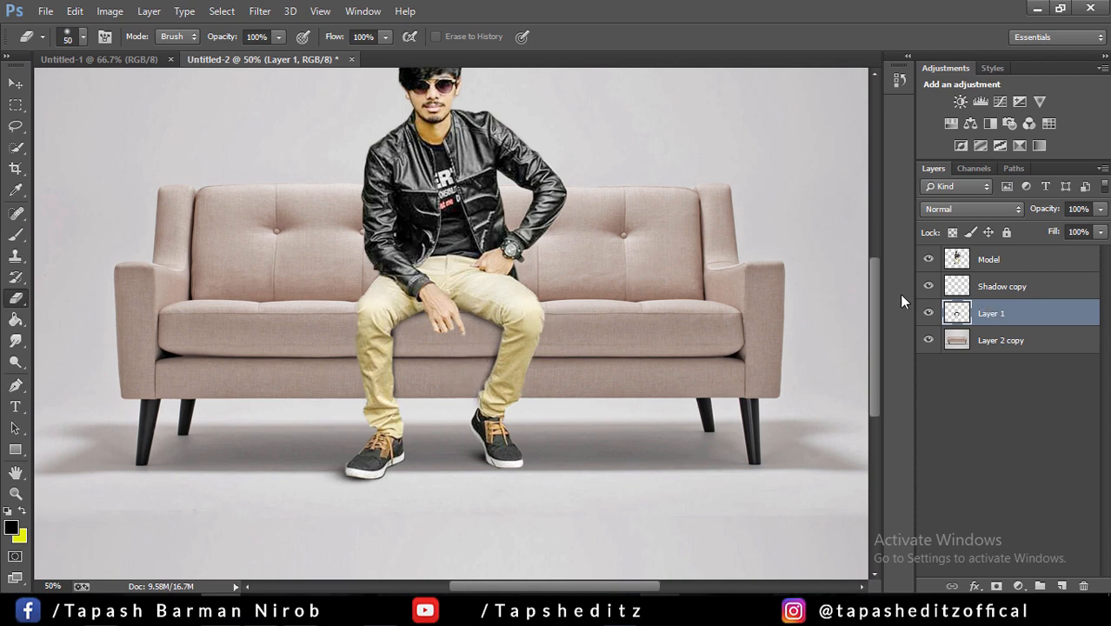
# - Compare the image with and without the painted leg shadow, and rename its layer SAHDOW 2
pyautogui.moveTo(876, 281); pyautogui.dragTo(871, 266)
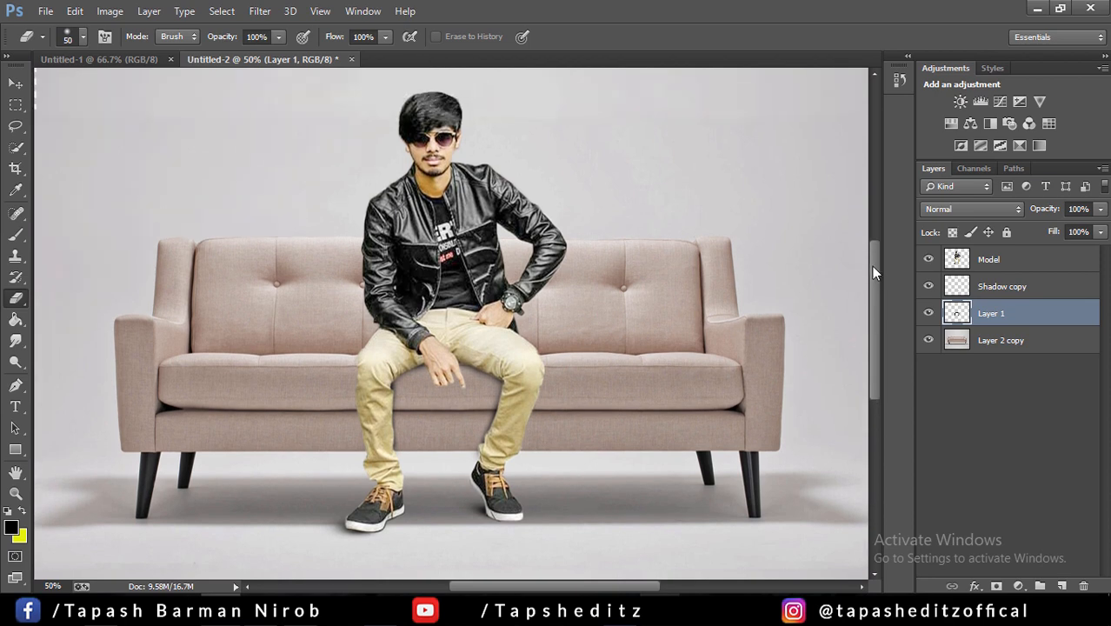
pyautogui.click(929, 313)
pyautogui.click(929, 313)
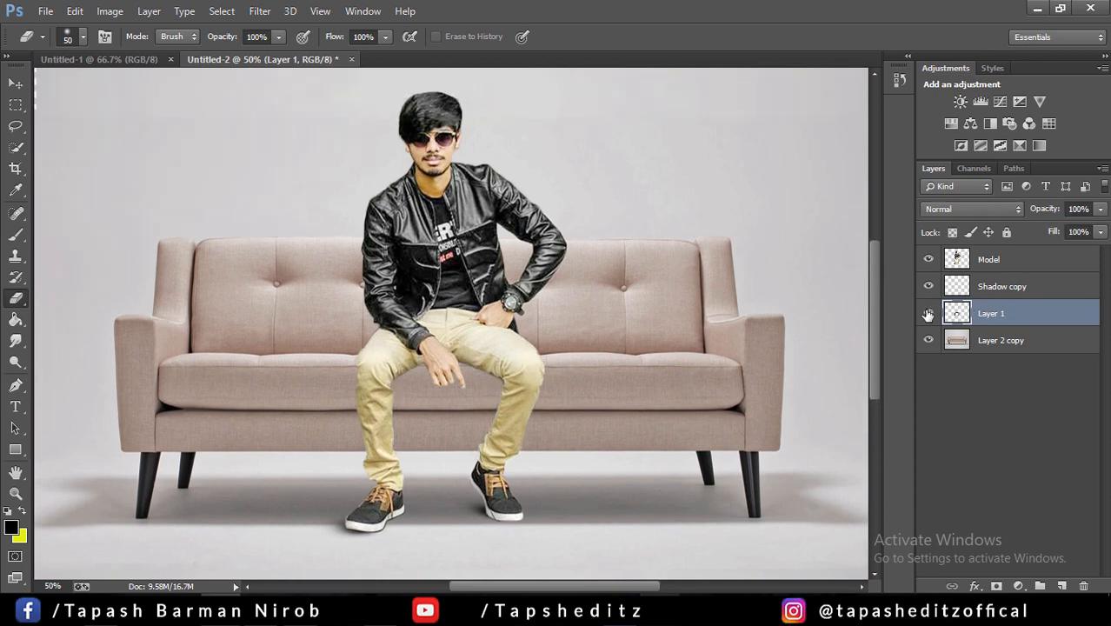
pyautogui.doubleClick(989, 315)
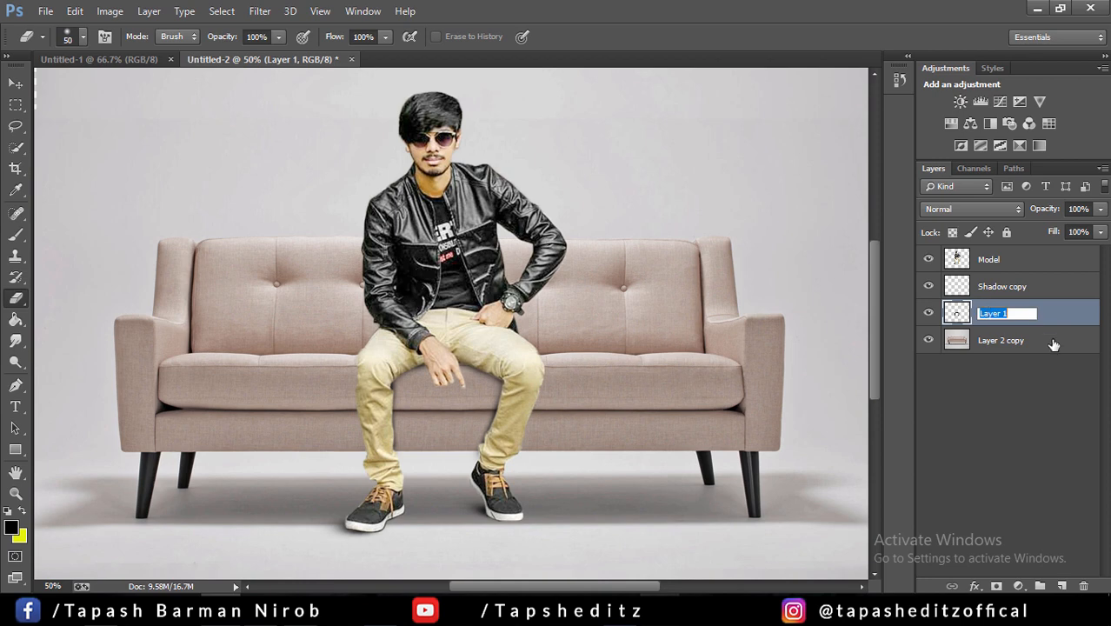
pyautogui.write('DOW 2')
pyautogui.press('Return')
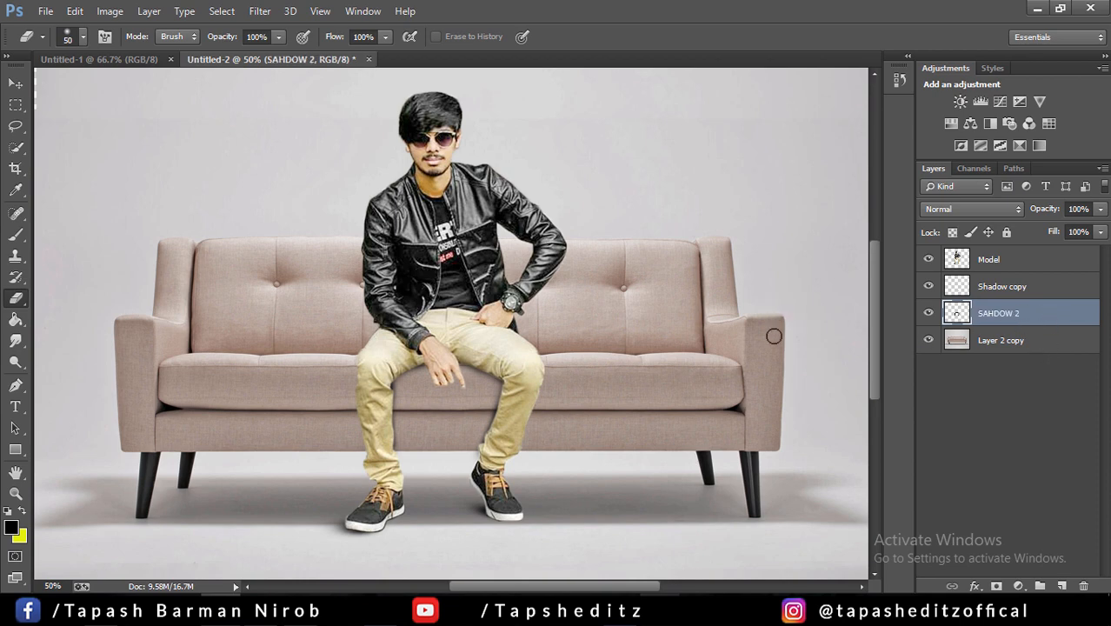
# - Select the Model, Shadow copy, SAHDOW 2 and Layer 2 copy layers and stamp them into a new merged layer
pyautogui.scroll(2, 878, 315)
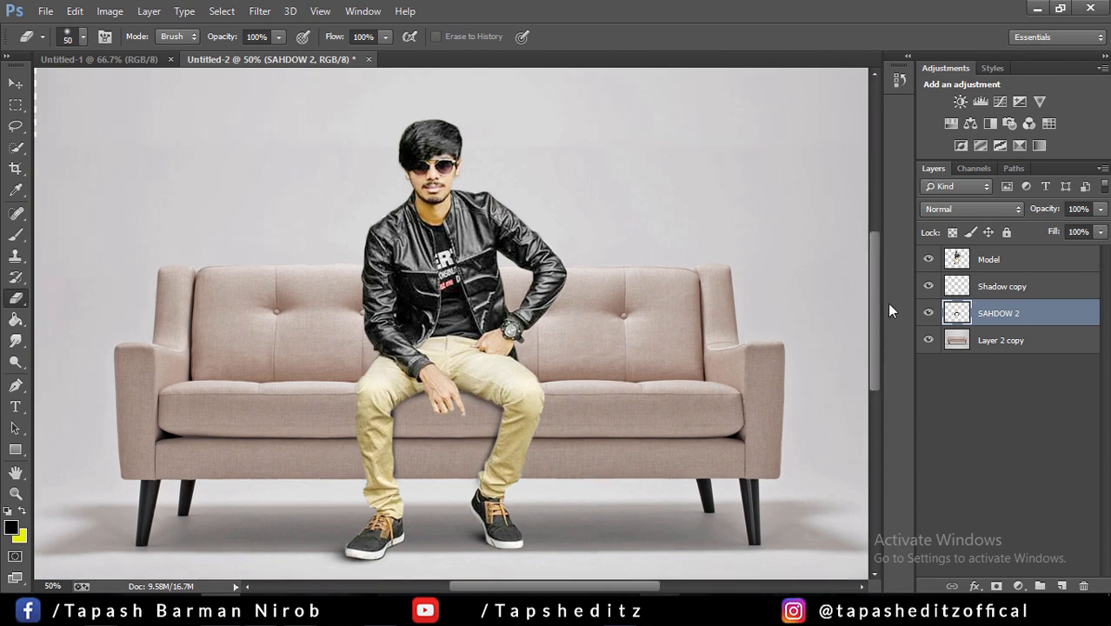
pyautogui.hotkey('ctrl', '-')
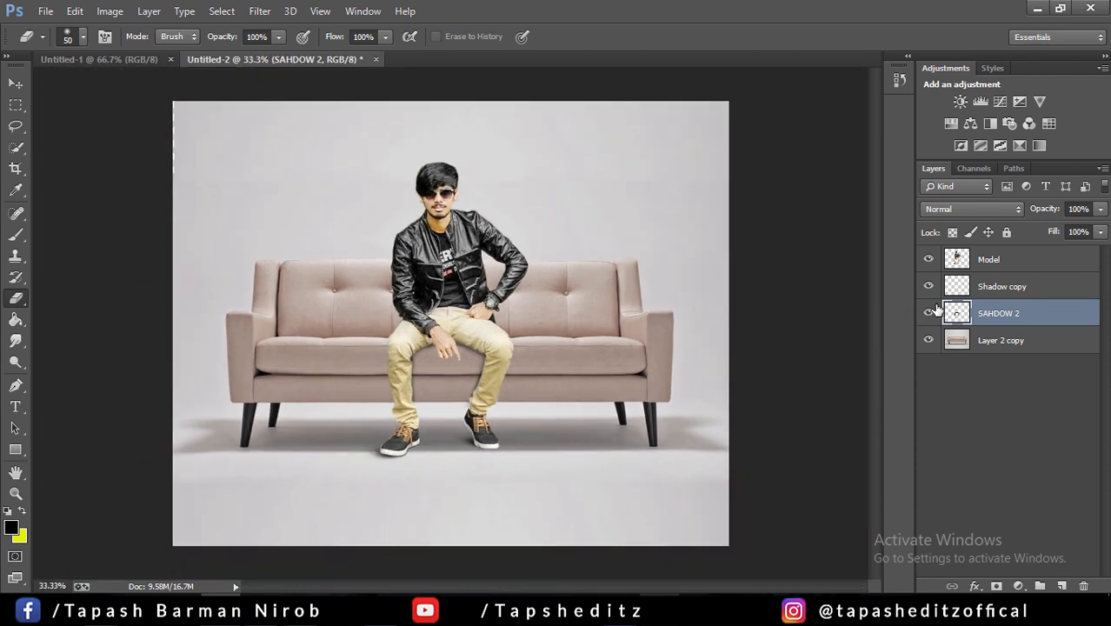
pyautogui.keyDown('ctrl'); pyautogui.click(1012, 289); pyautogui.keyUp('ctrl')
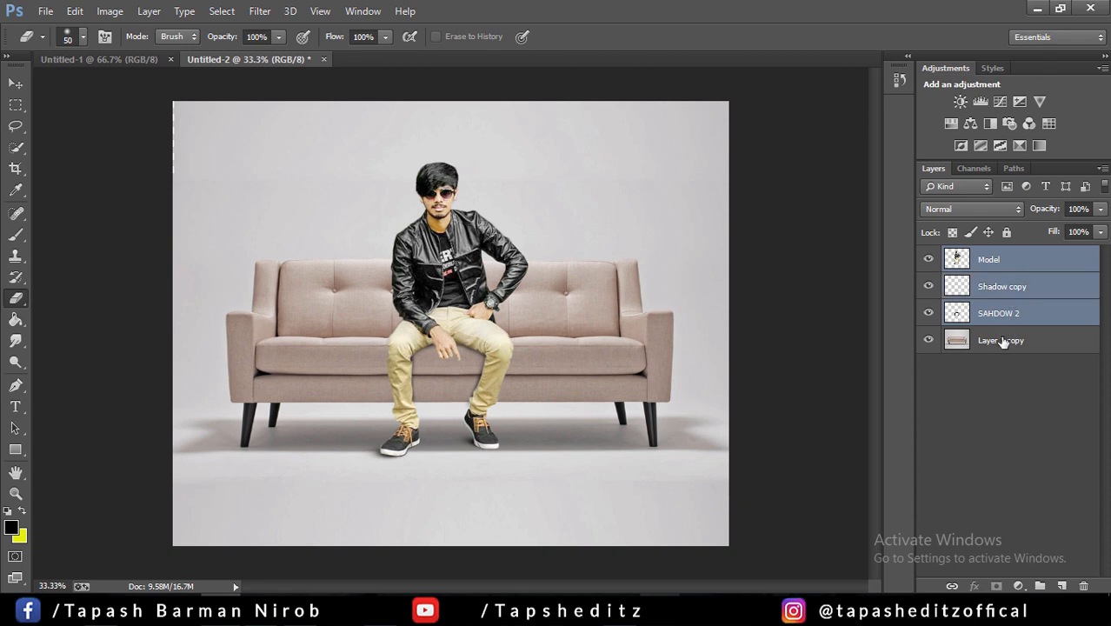
pyautogui.keyDown('ctrl'); pyautogui.click(1002, 341); pyautogui.keyUp('ctrl')
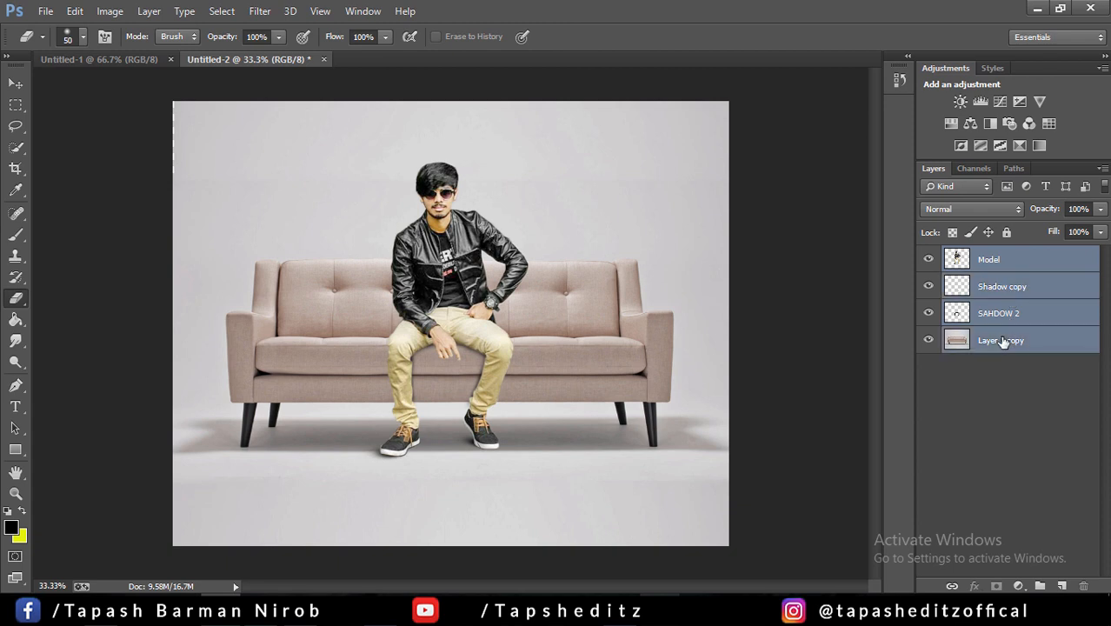
pyautogui.hotkey('ctrl', 'alt', 'e')
# - Group the four original layers, Model through Layer 2 copy, beneath the merged layer
pyautogui.click(1014, 291)
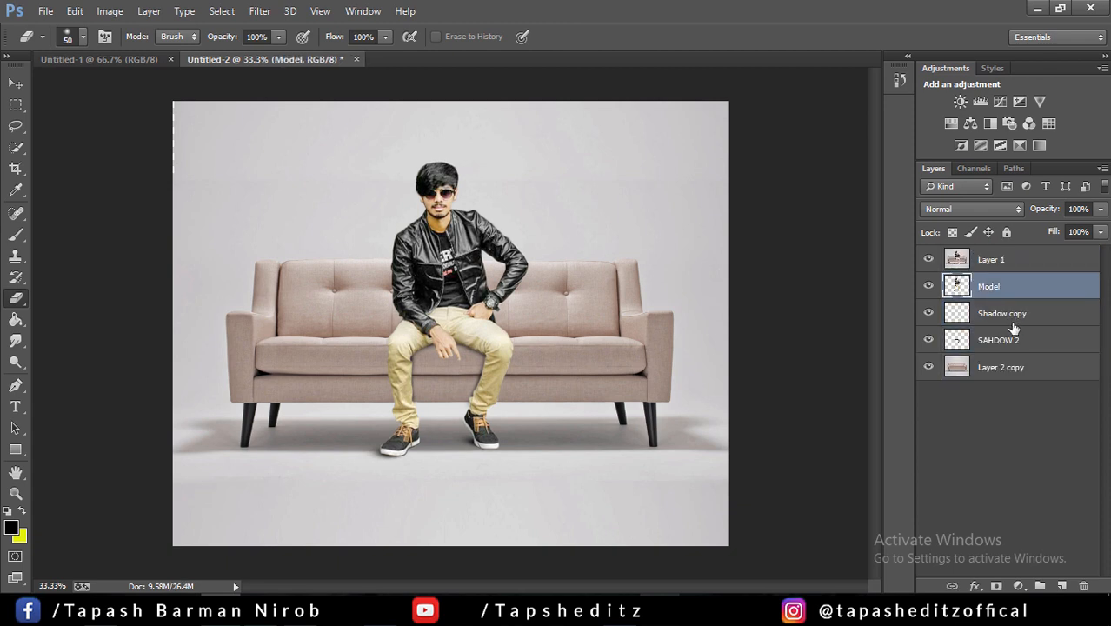
pyautogui.keyDown('ctrl'); pyautogui.click(1013, 321); pyautogui.keyUp('ctrl')
pyautogui.keyDown('ctrl'); pyautogui.click(1007, 341); pyautogui.keyUp('ctrl')
pyautogui.keyDown('ctrl'); pyautogui.click(1009, 370); pyautogui.keyUp('ctrl')
pyautogui.moveTo(1040, 370); pyautogui.dragTo(1040, 586)
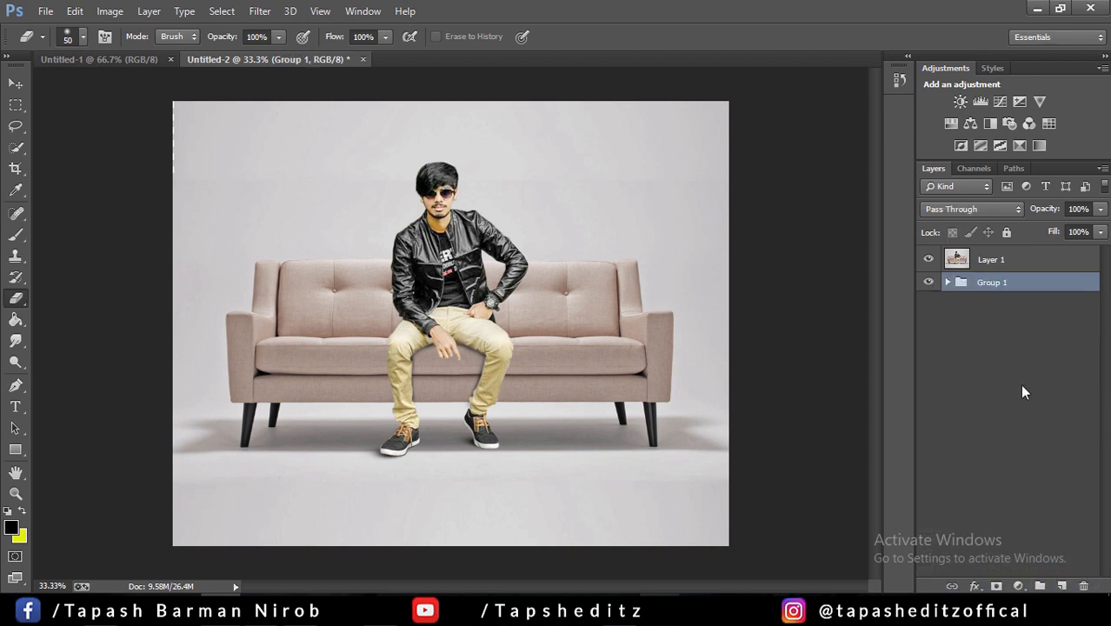
# - Stretch the merged Layer 1 to 101.32% width past the canvas's left edge to cover the uneven border
pyautogui.click(983, 260)
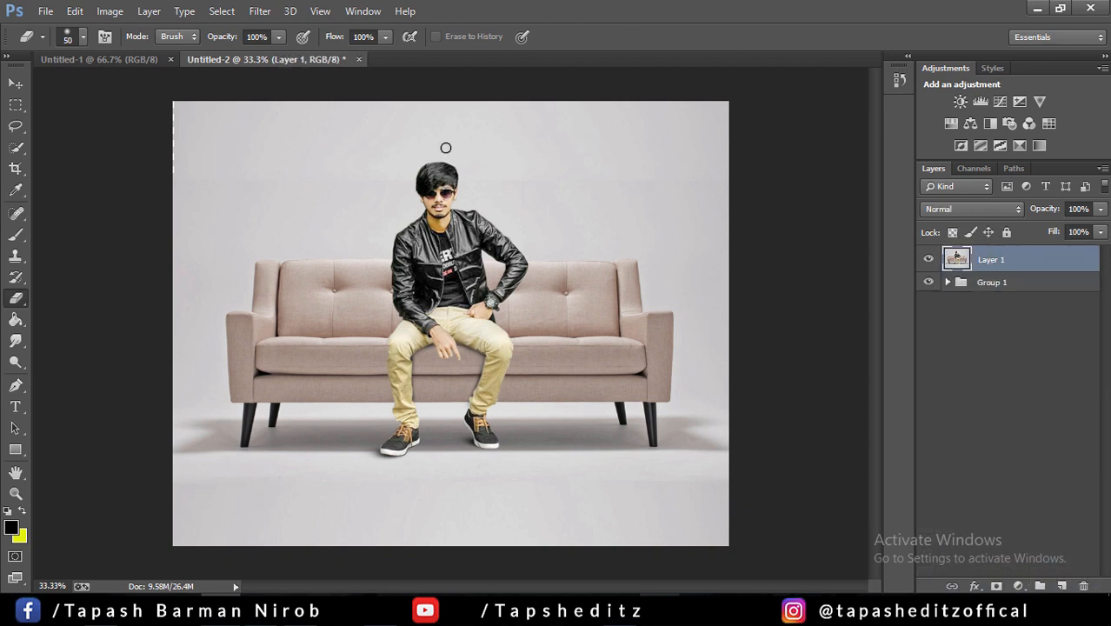
pyautogui.click(15, 83)
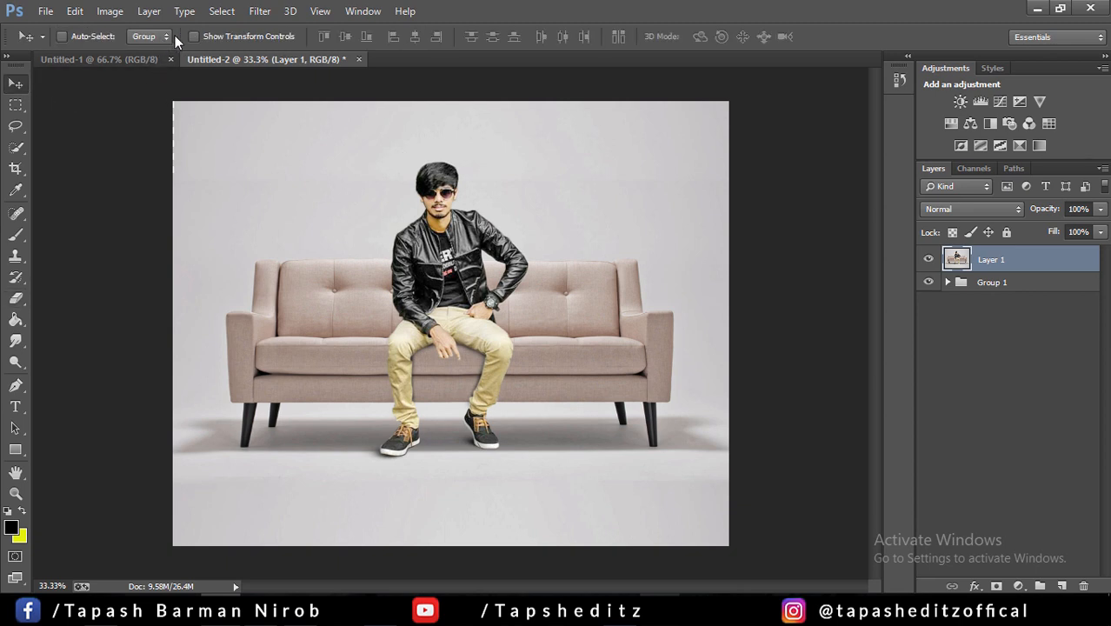
pyautogui.click(169, 103)
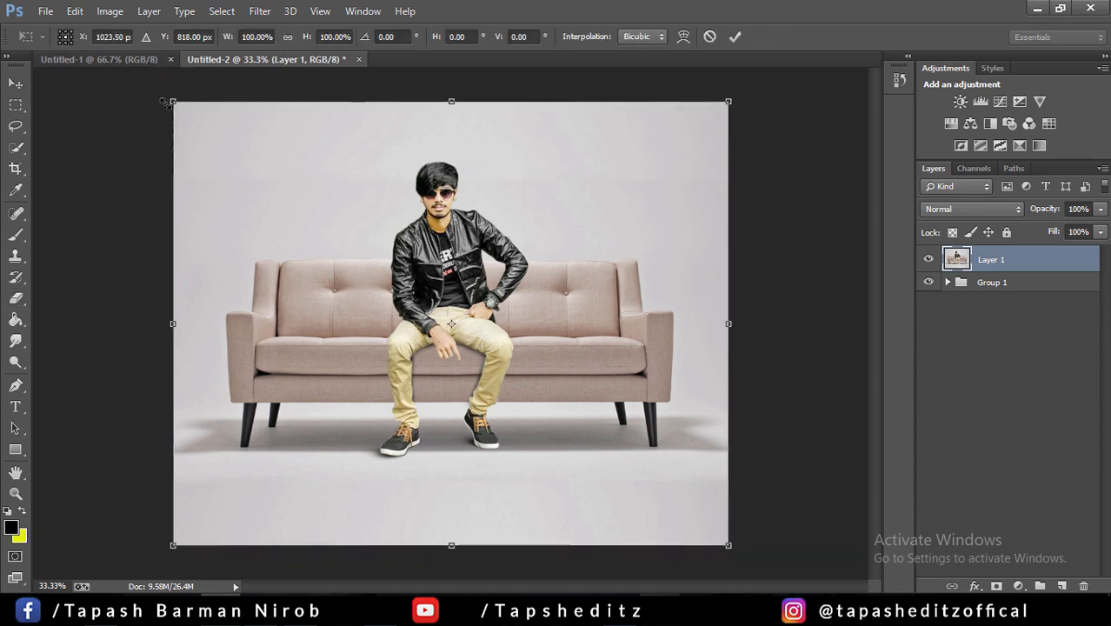
pyautogui.moveTo(166, 104); pyautogui.dragTo(162, 101)
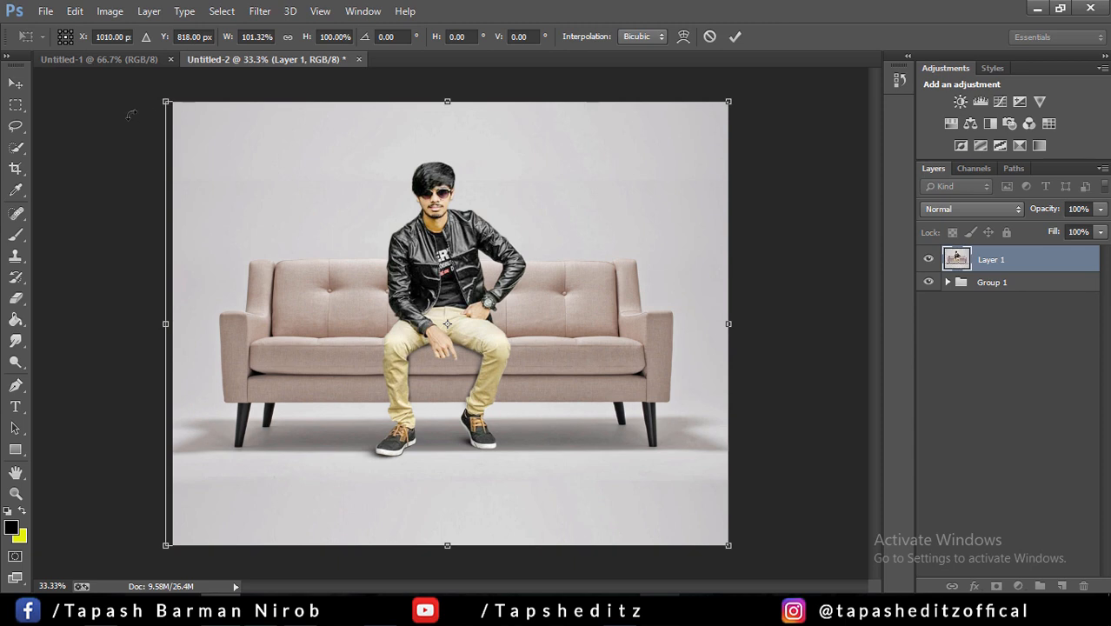
# - Apply the transformation and crop the excess floor off the bottom of the image
pyautogui.click(16, 169)
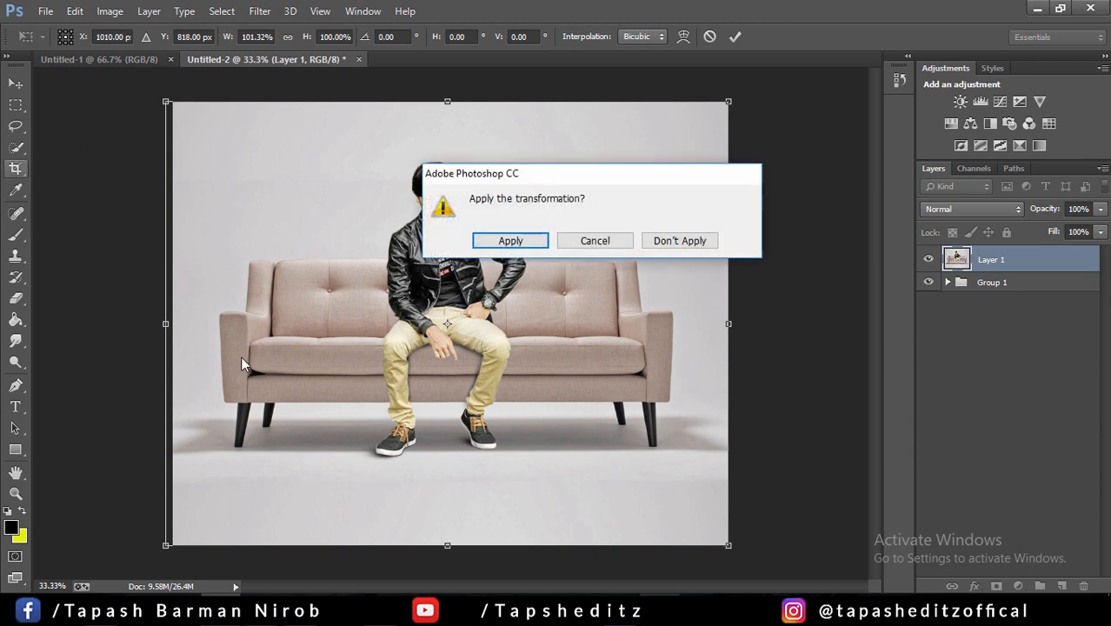
pyautogui.click(518, 243)
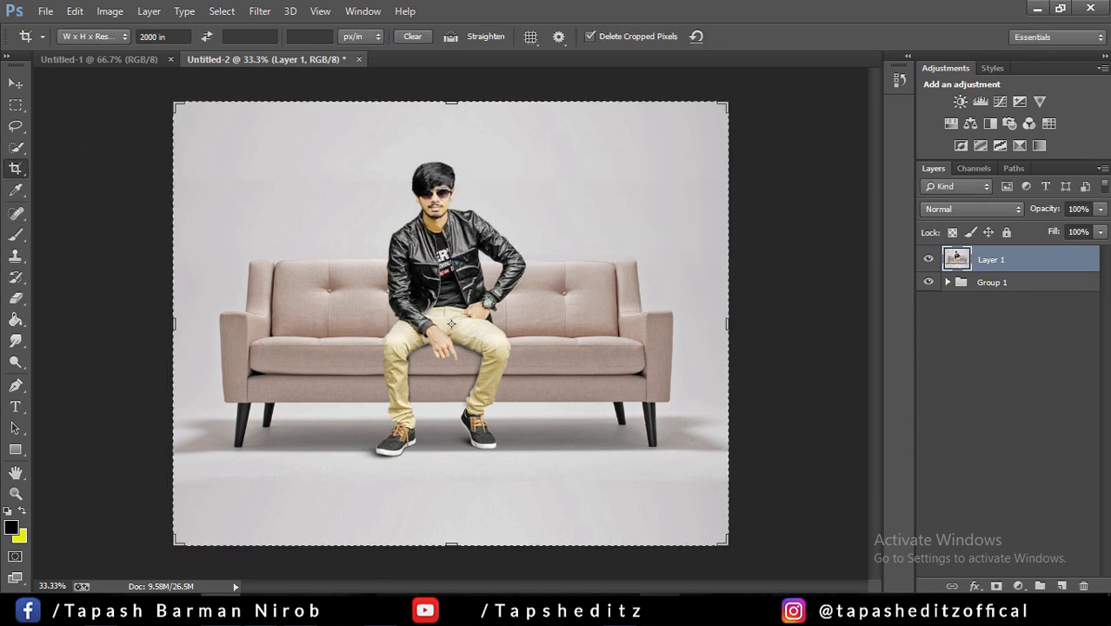
pyautogui.moveTo(455, 540); pyautogui.dragTo(453, 516)
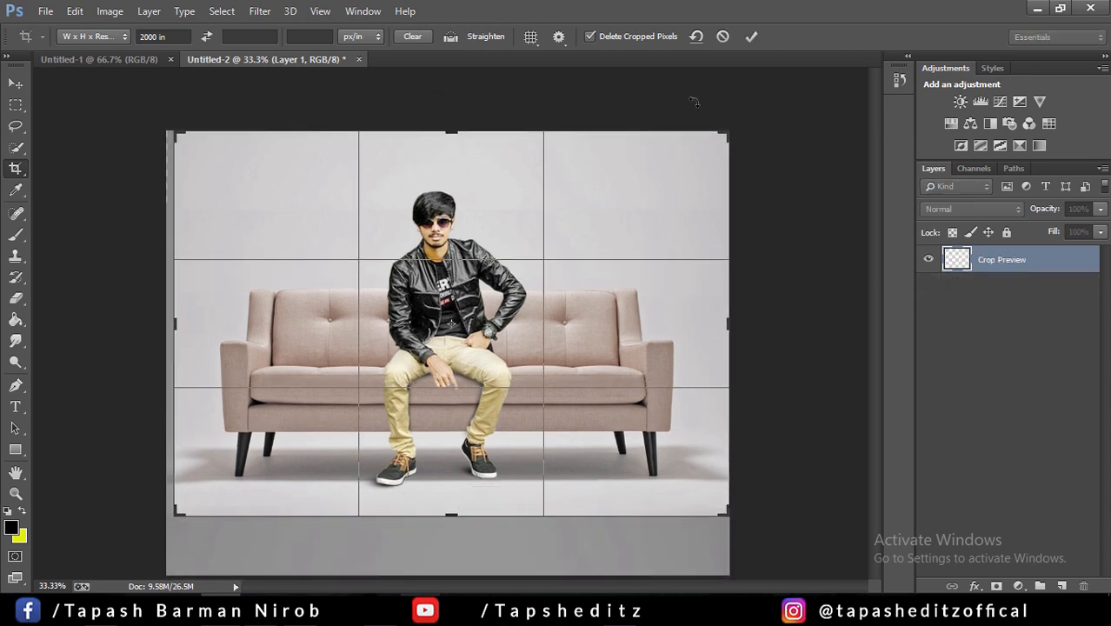
pyautogui.click(745, 37)
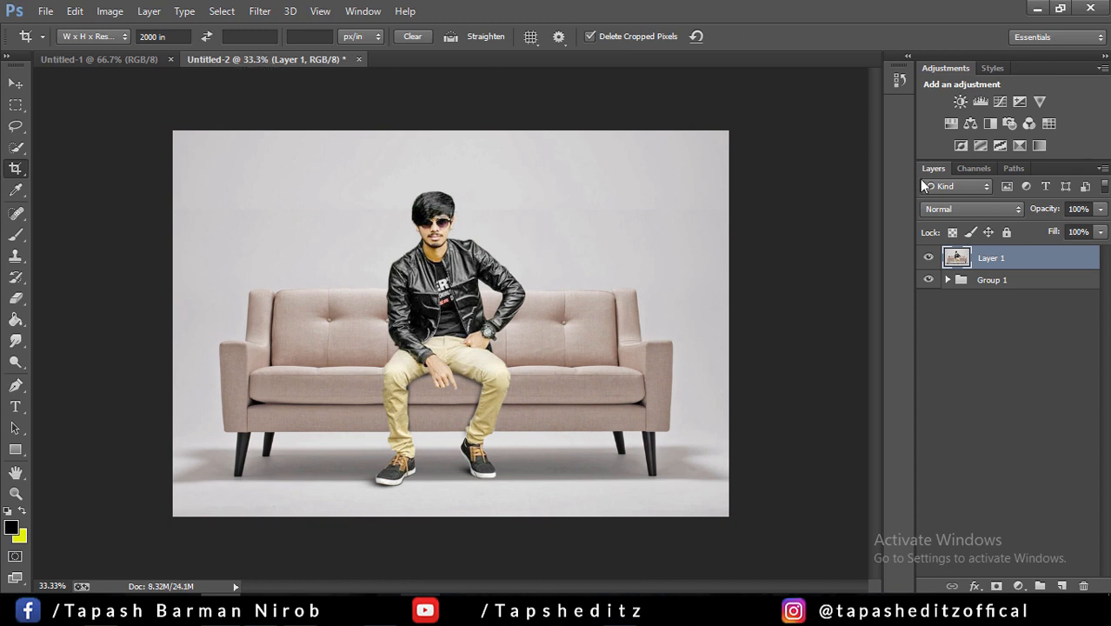
# - Add a Selective Color adjustment above Layer 1 and fine-tune the Yellow, Black and Cyan amounts of the Reds
pyautogui.click(1021, 145)
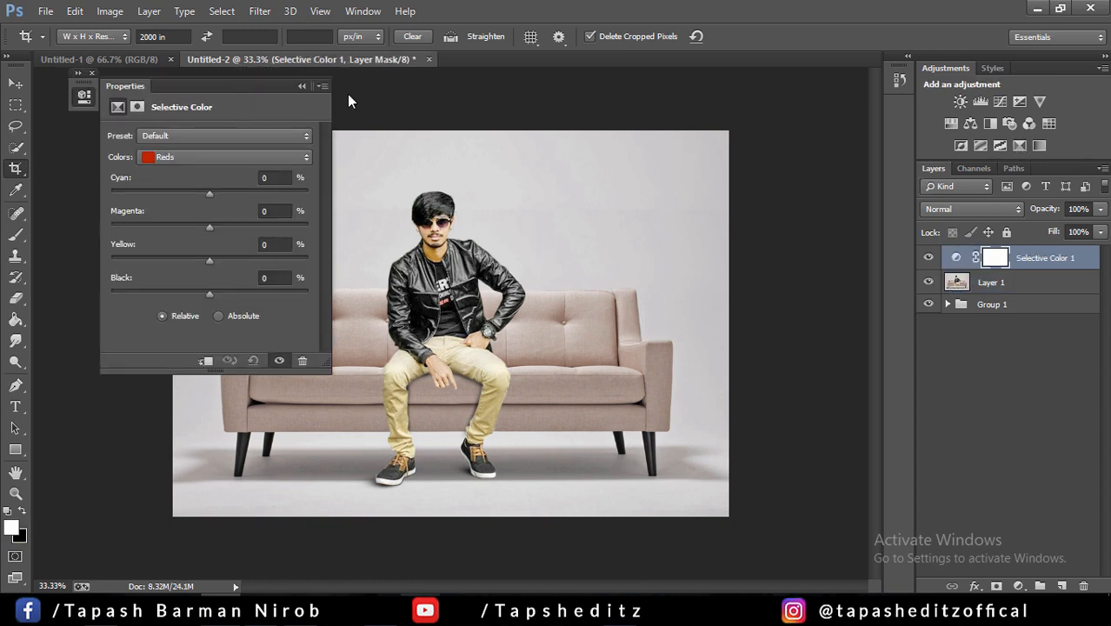
pyautogui.moveTo(243, 86); pyautogui.dragTo(769, 94)
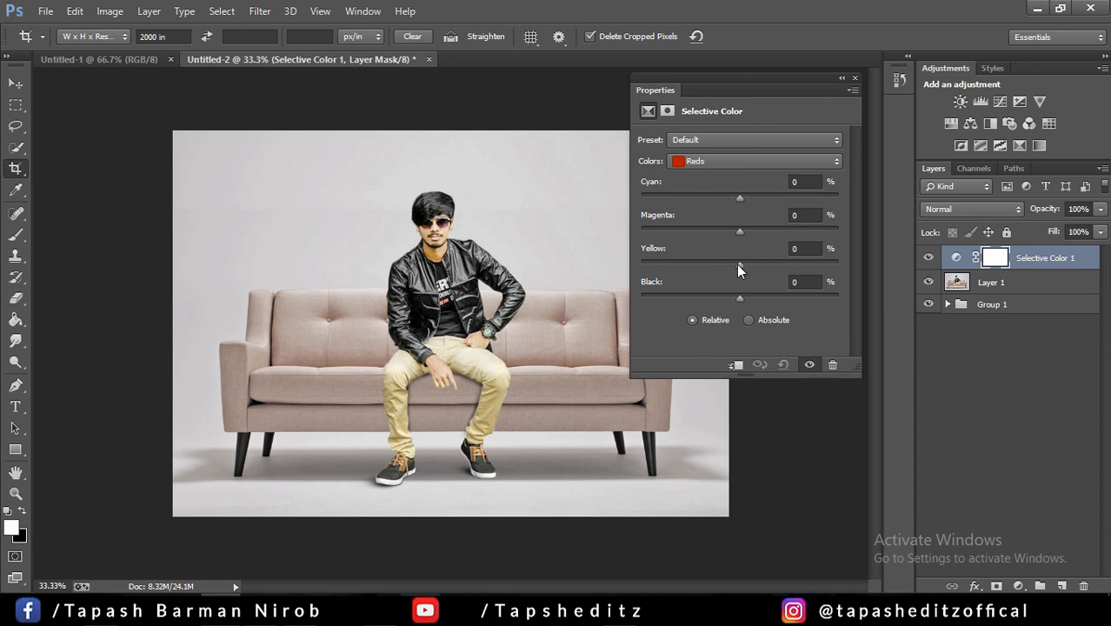
pyautogui.moveTo(738, 266); pyautogui.dragTo(778, 252)
pyautogui.moveTo(740, 298); pyautogui.dragTo(790, 283)
pyautogui.moveTo(740, 199); pyautogui.dragTo(710, 200)
# - In the Blacks range of the Selective Color adjustment, set Black to +2% and slightly lower Cyan
pyautogui.click(733, 162)
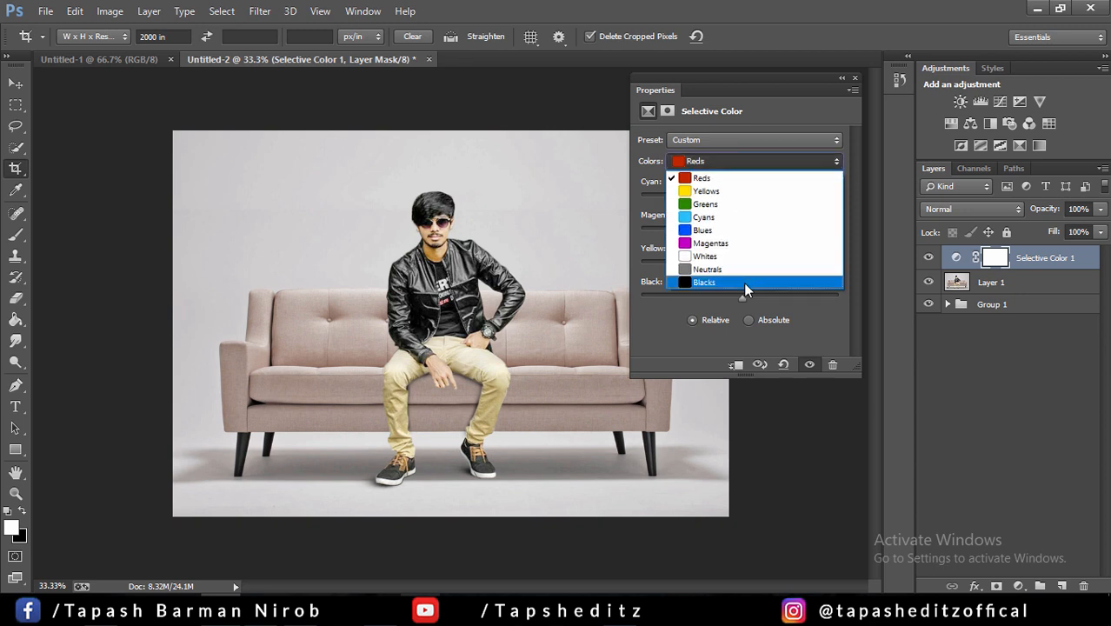
pyautogui.click(743, 284)
pyautogui.moveTo(743, 298)
pyautogui.mouseDown()
pyautogui.moveTo(760, 297)
pyautogui.moveTo(736, 297)
pyautogui.moveTo(743, 290)
pyautogui.mouseUp()
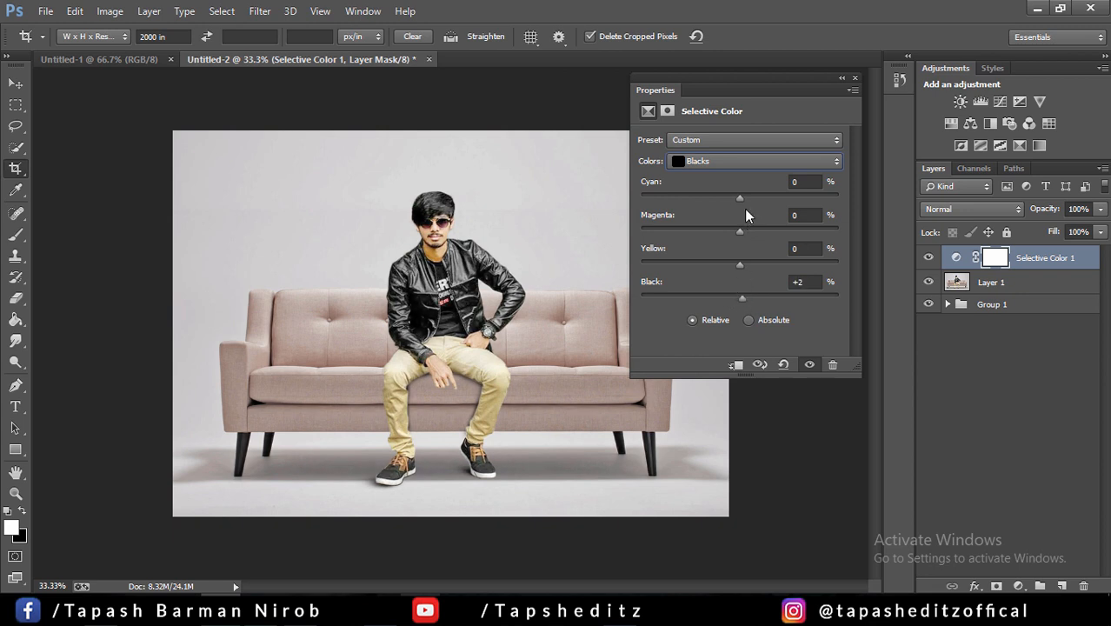
pyautogui.moveTo(740, 197); pyautogui.dragTo(735, 197)
# - Adjust the Black amount of the Yellows range and merge the Selective Color adjustment down into Layer 1
pyautogui.click(746, 164)
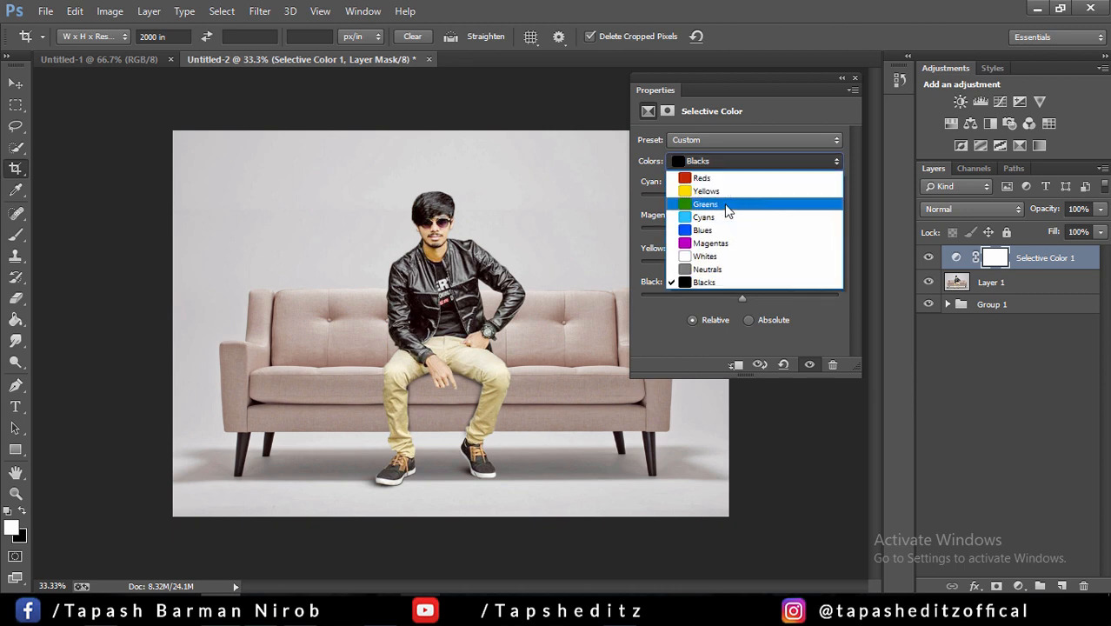
pyautogui.click(726, 189)
pyautogui.moveTo(743, 296)
pyautogui.mouseDown()
pyautogui.moveTo(752, 297)
pyautogui.moveTo(714, 281)
pyautogui.moveTo(734, 285)
pyautogui.mouseUp()
pyautogui.click(842, 78)
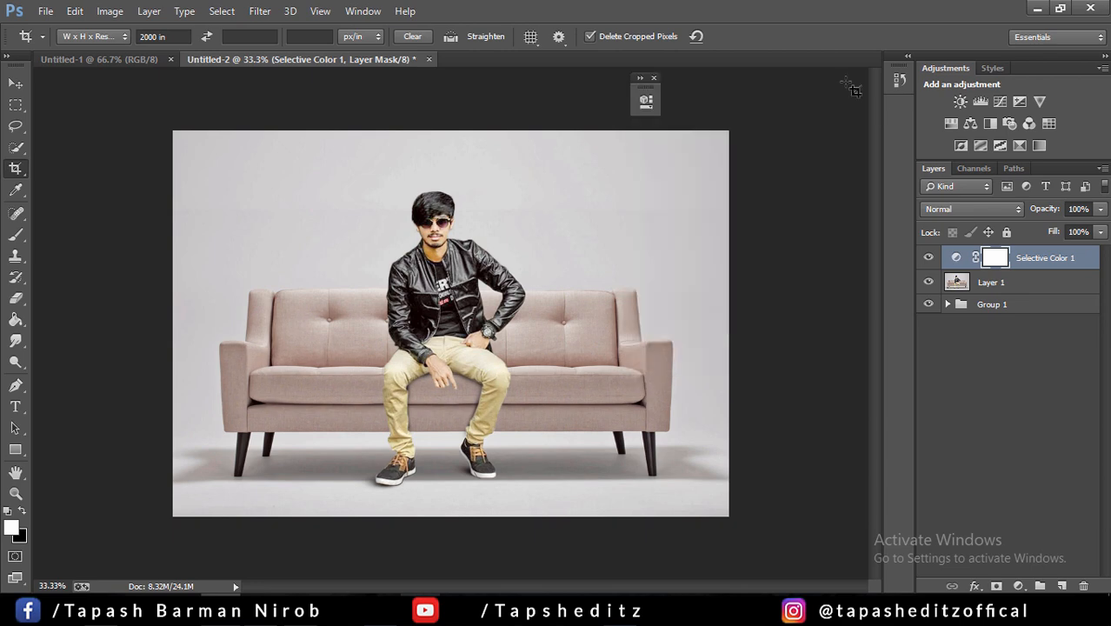
pyautogui.rightClick(1032, 257)
pyautogui.click(730, 467)
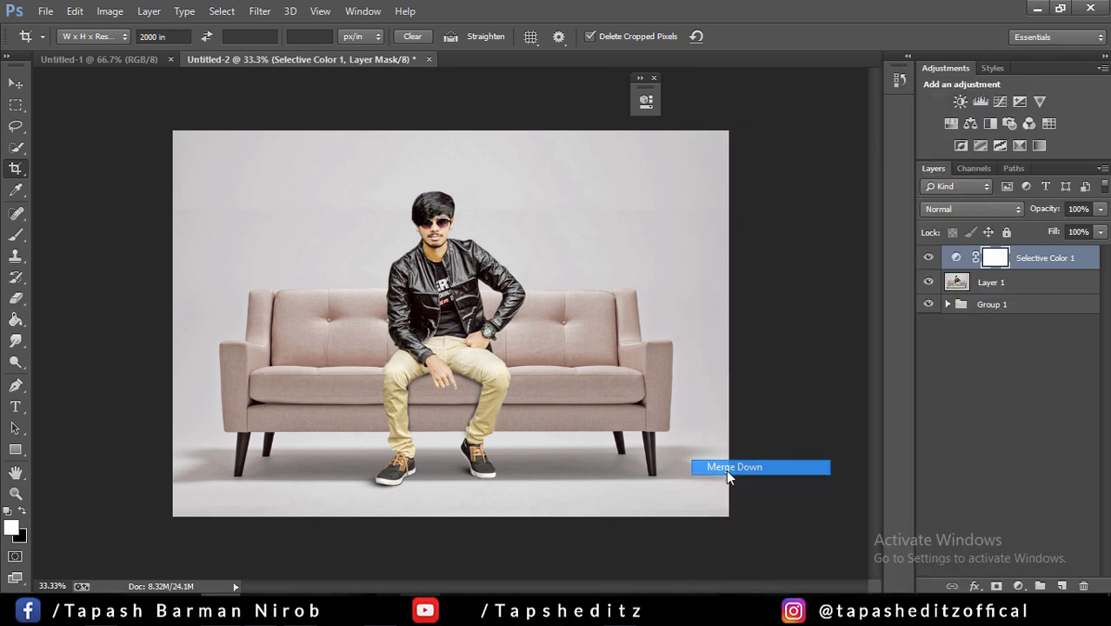
# - Open Layer 1 in the Camera Raw filter and set Contrast to +8, Shadows to +2 and Whites to -26, lowering the Blacks
pyautogui.click(259, 12)
pyautogui.click(299, 105)
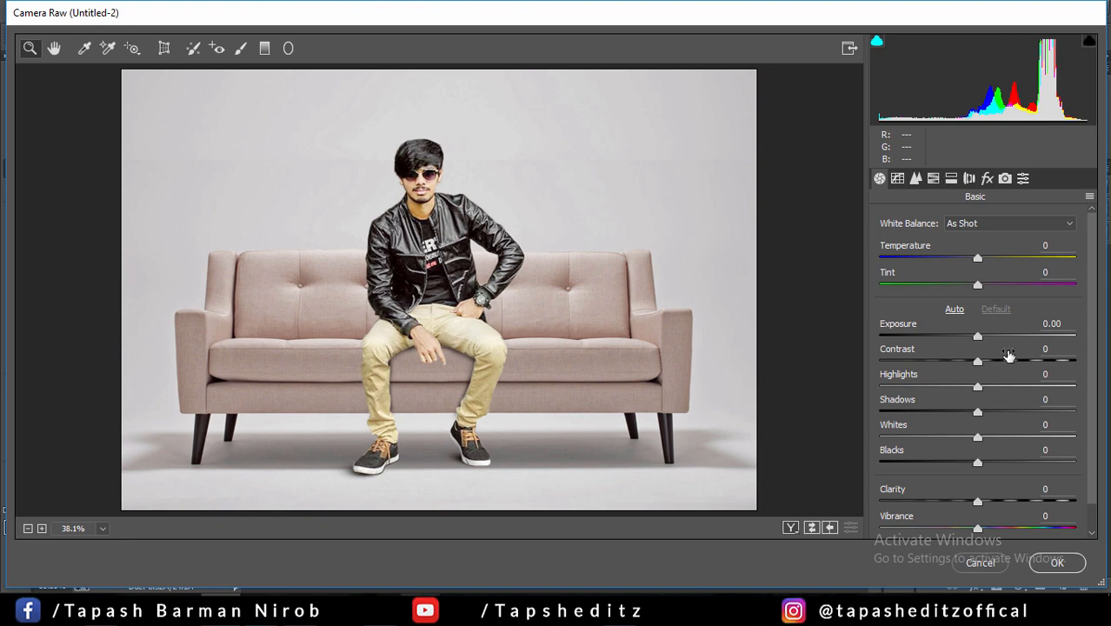
pyautogui.moveTo(978, 360)
pyautogui.mouseDown()
pyautogui.moveTo(962, 350)
pyautogui.moveTo(985, 355)
pyautogui.mouseUp()
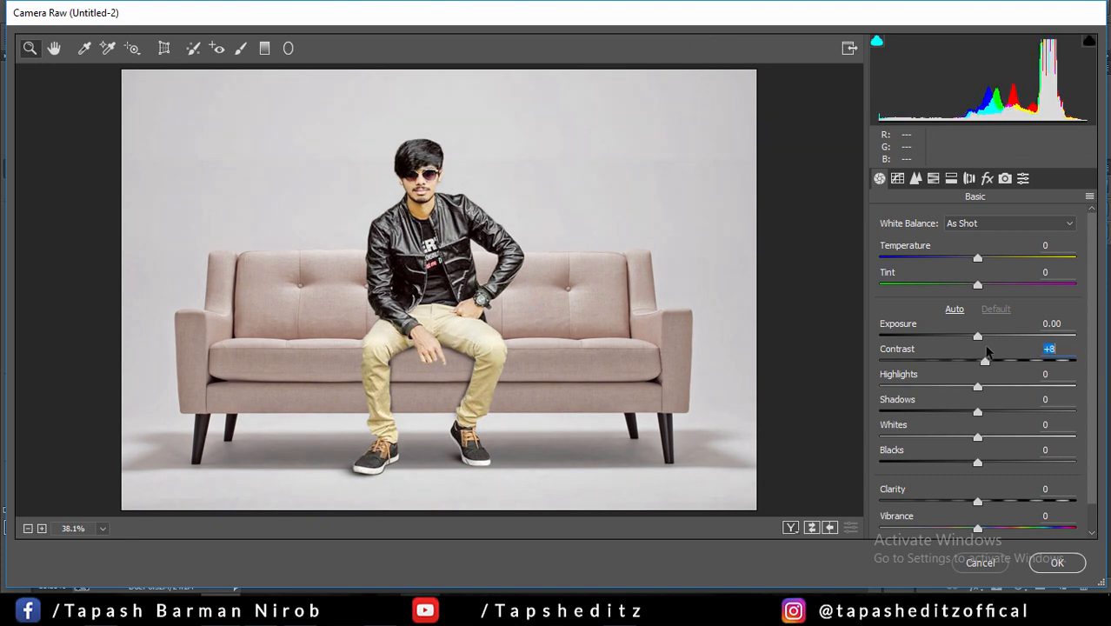
pyautogui.click(986, 413)
pyautogui.moveTo(986, 412)
pyautogui.mouseDown()
pyautogui.moveTo(1018, 412)
pyautogui.moveTo(981, 402)
pyautogui.mouseUp()
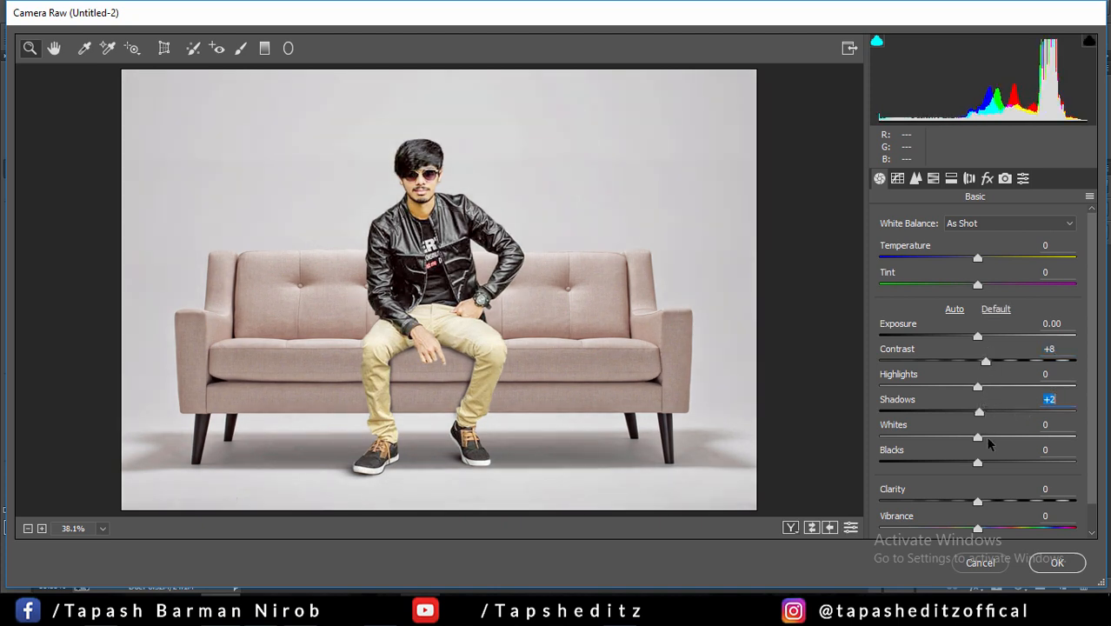
pyautogui.moveTo(978, 462); pyautogui.dragTo(957, 444)
# - Add a post-crop vignette of -20 and raise the HSL luminance of Oranges to +7 and Yellows to +17
pyautogui.click(988, 177)
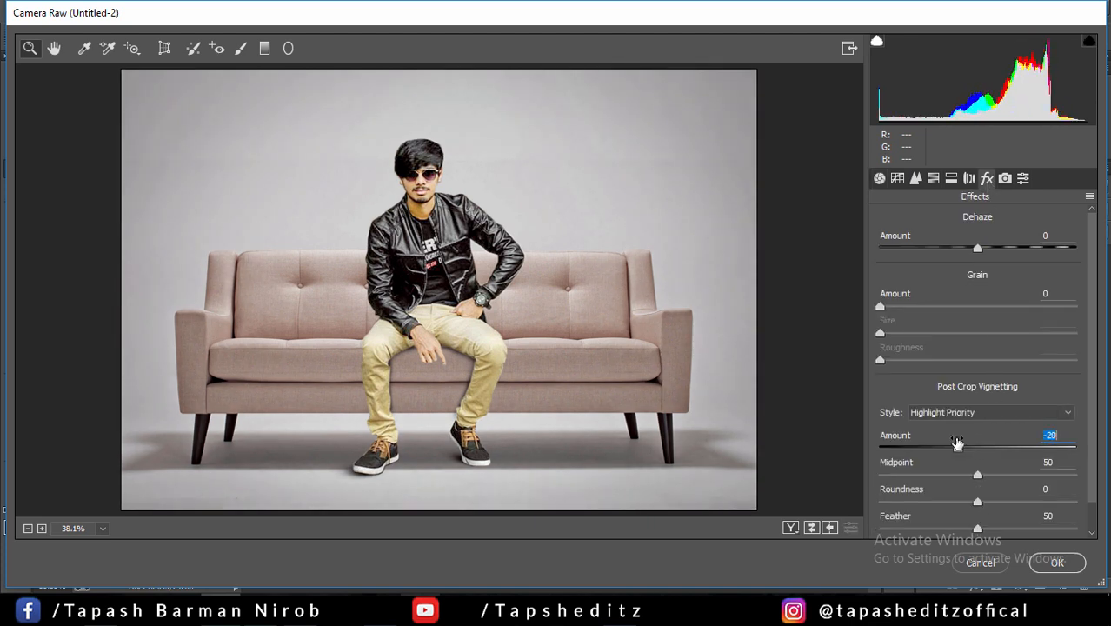
pyautogui.click(952, 177)
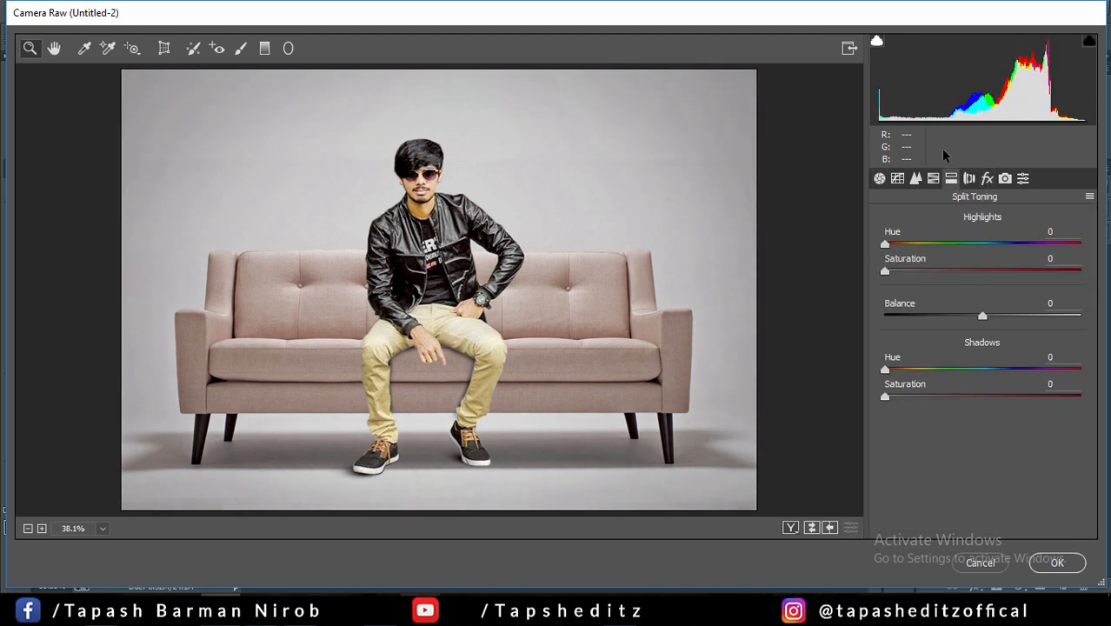
pyautogui.click(930, 176)
pyautogui.click(967, 242)
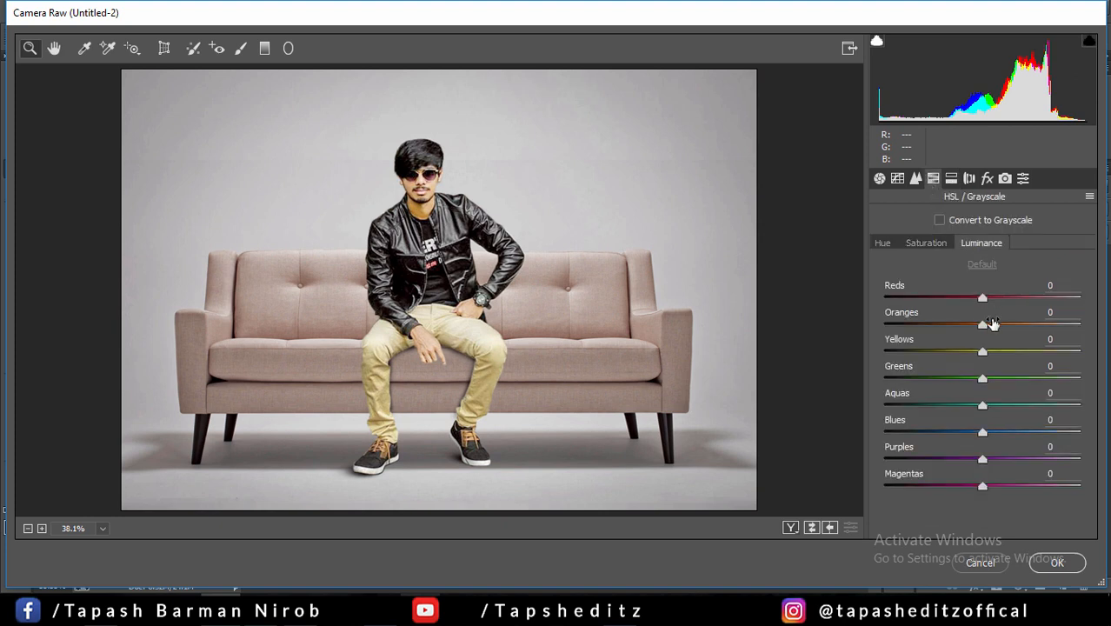
pyautogui.moveTo(987, 325); pyautogui.dragTo(1001, 353)
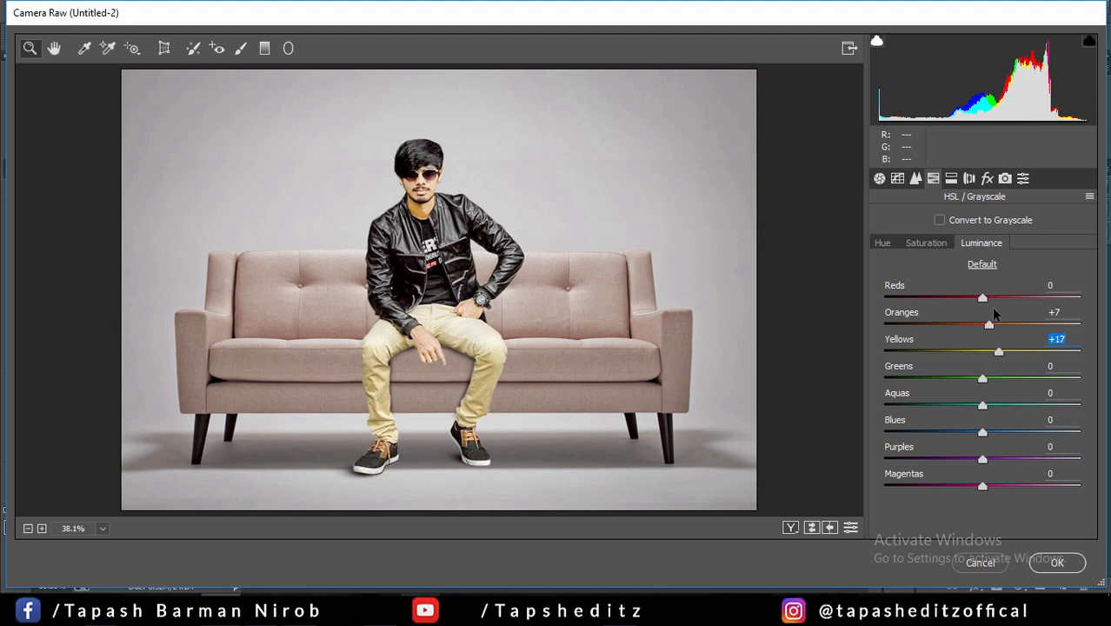
# - Set Blacks to about +43 and Temperature to about +2, and apply the Camera Raw filter
pyautogui.click(913, 181)
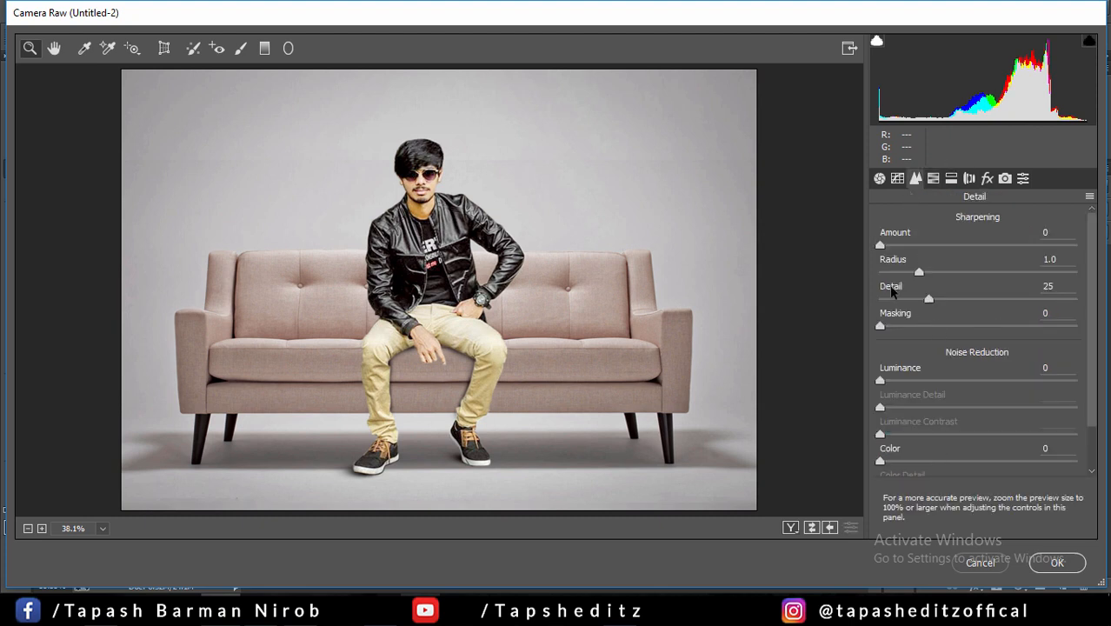
pyautogui.click(880, 180)
pyautogui.moveTo(946, 462); pyautogui.dragTo(1027, 461)
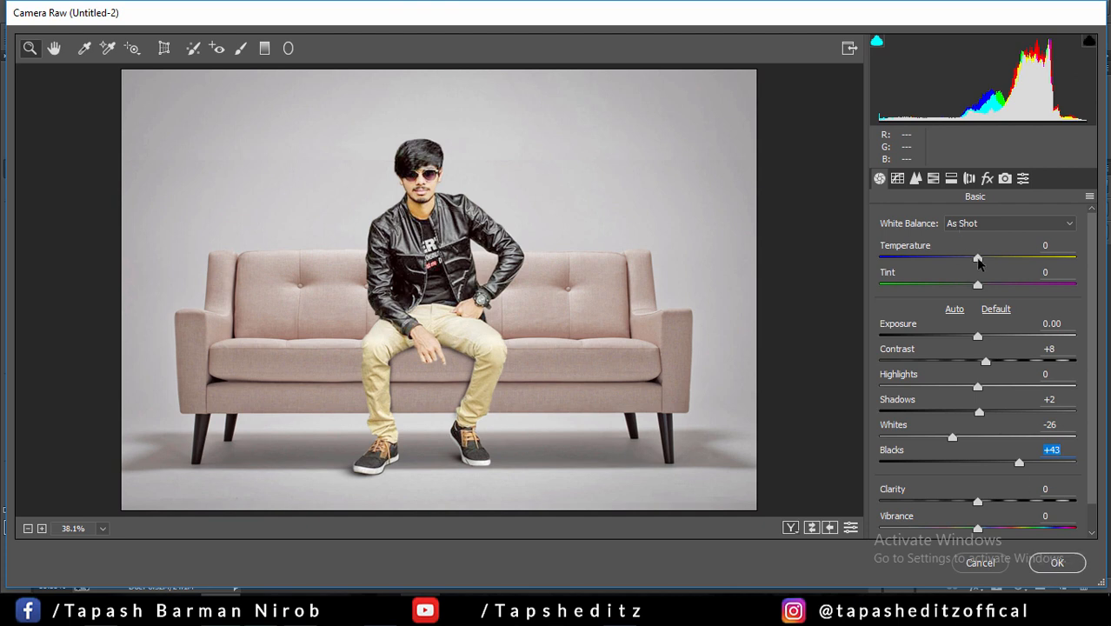
pyautogui.moveTo(978, 260); pyautogui.dragTo(982, 262)
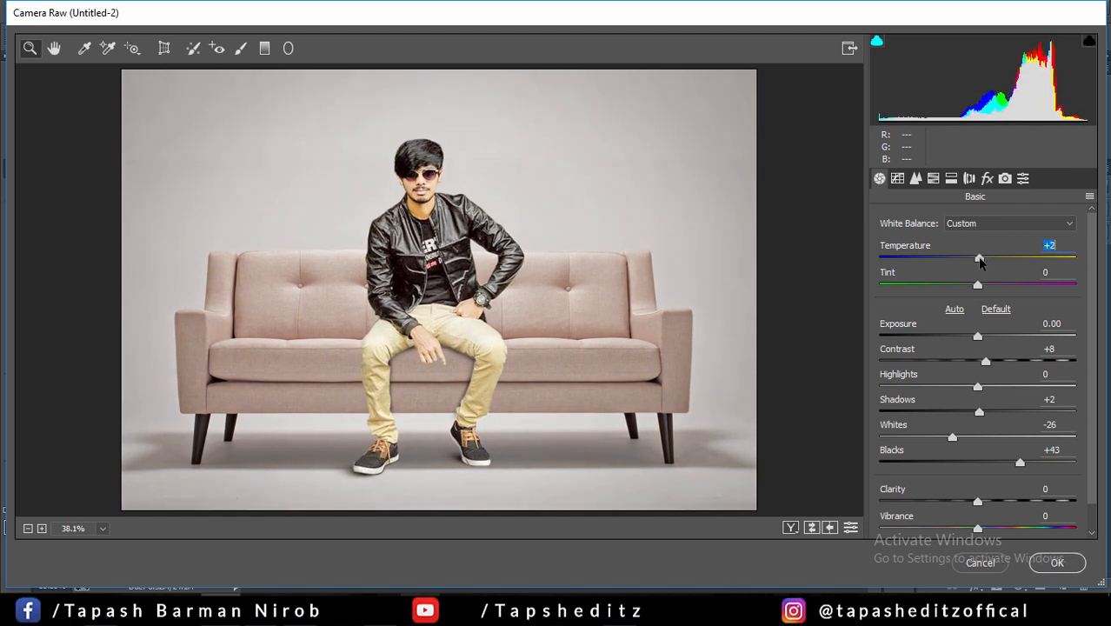
pyautogui.click(1059, 563)
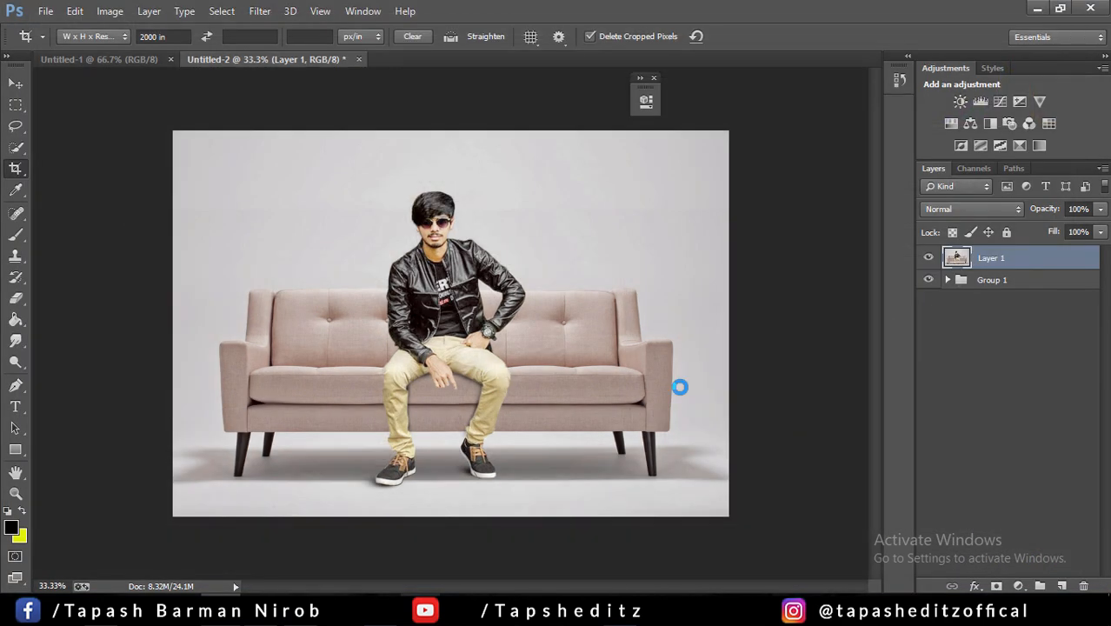